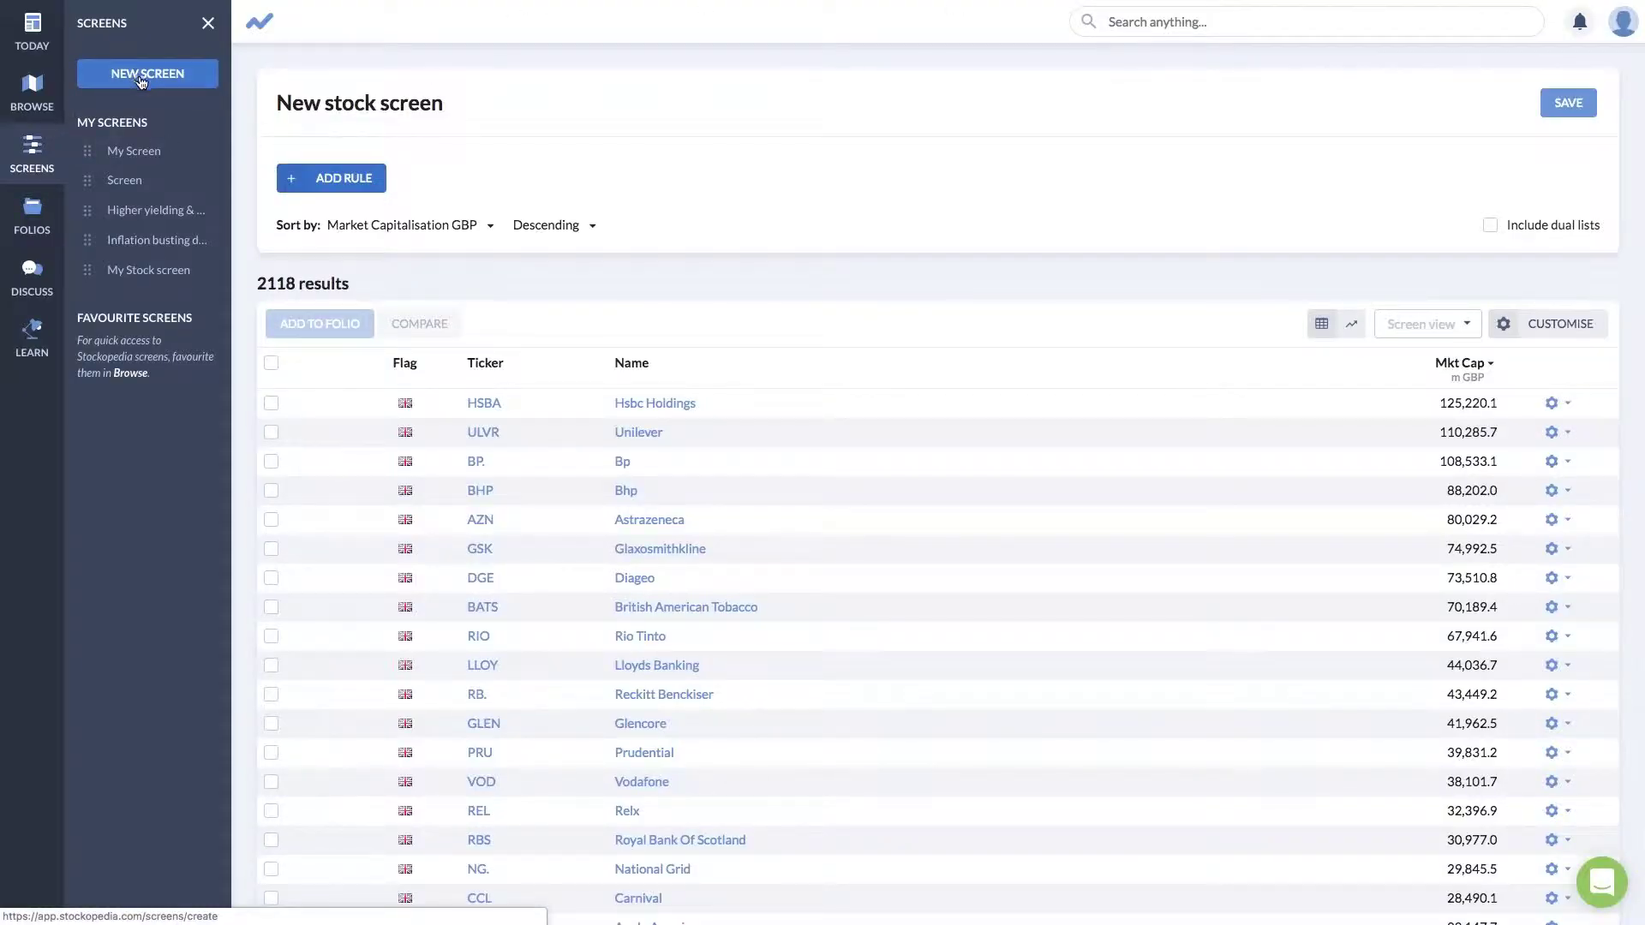
# Add a Price to Earnings Ratio TTM rule below 12, narrowing the screen to 459 results.
pyautogui.click(342, 182)
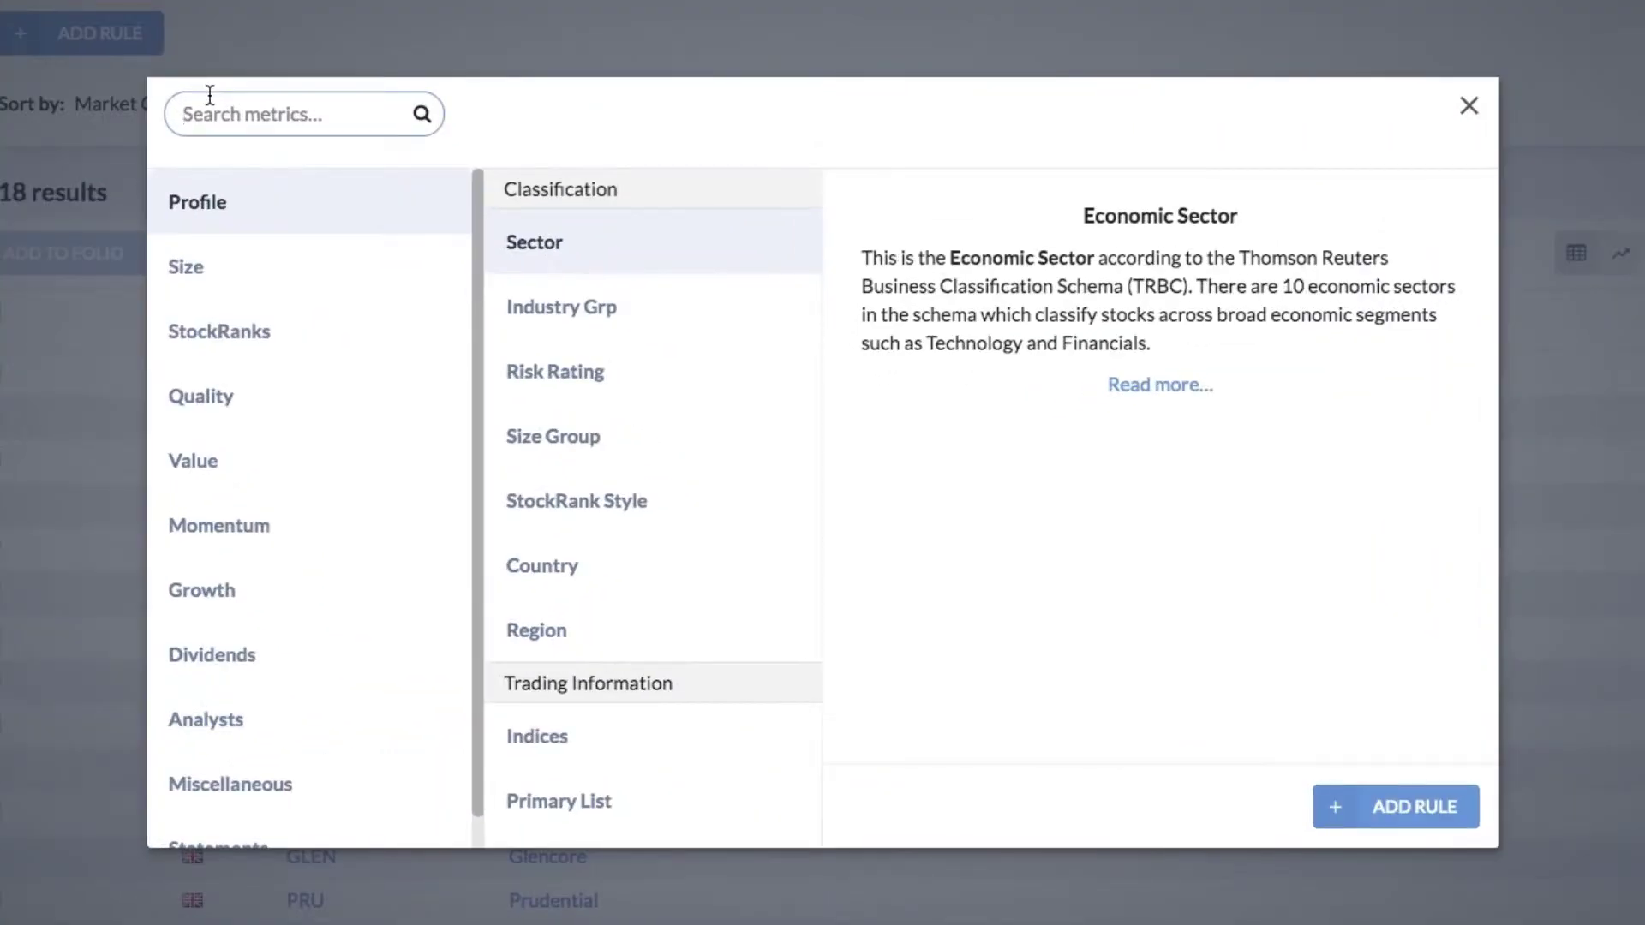
pyautogui.write('price')
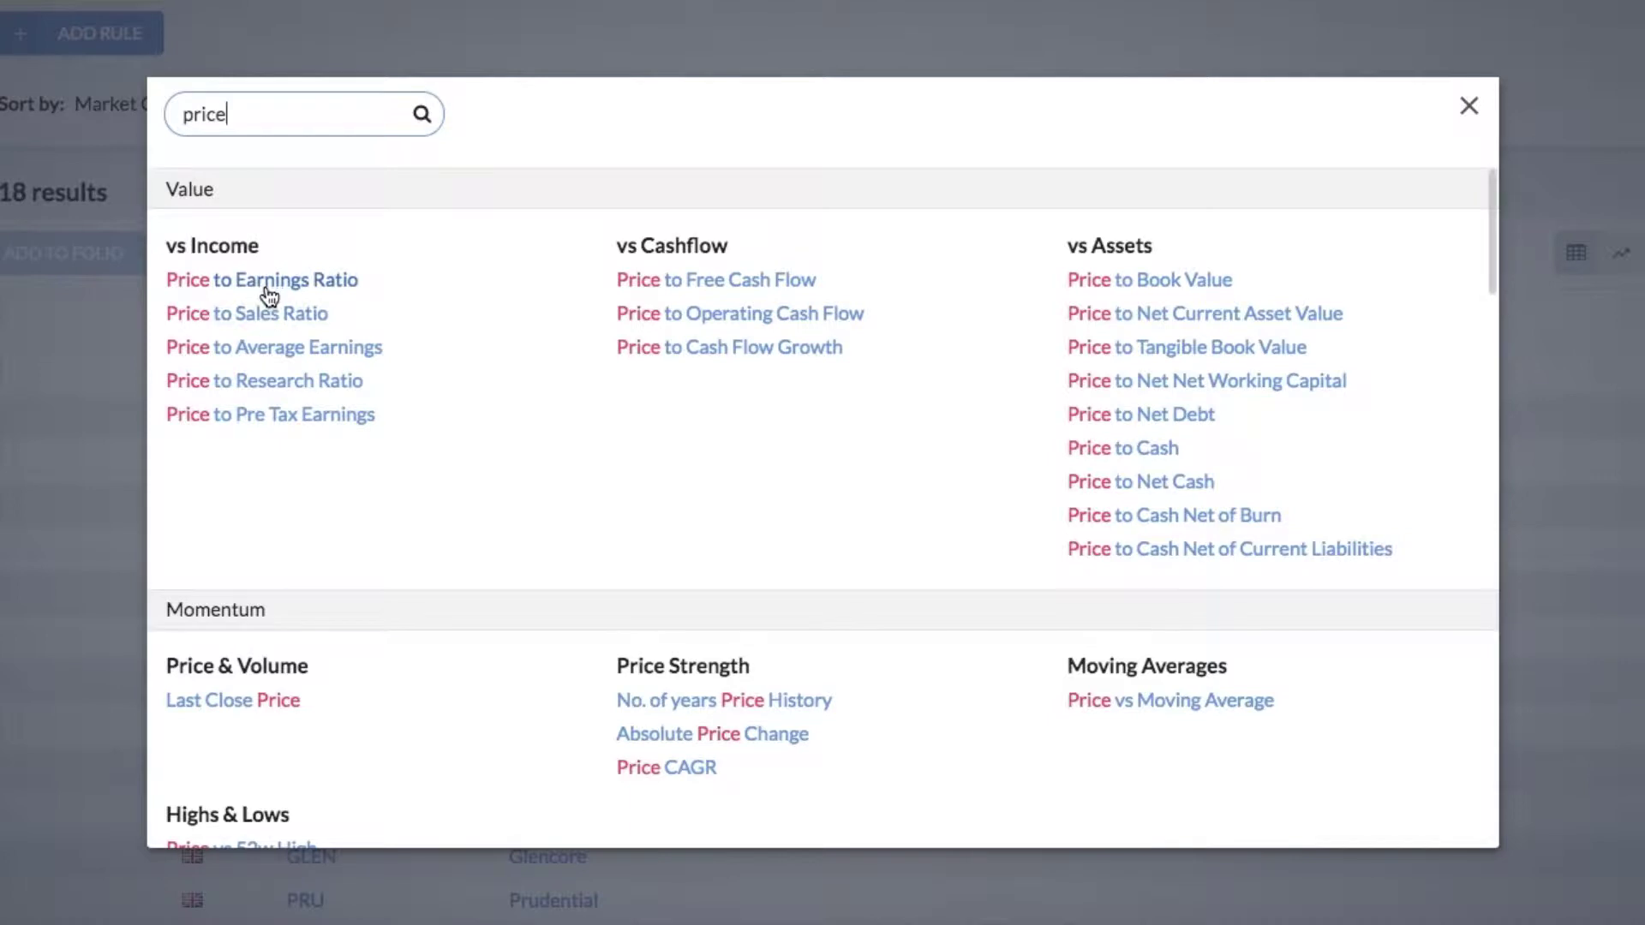
pyautogui.click(266, 285)
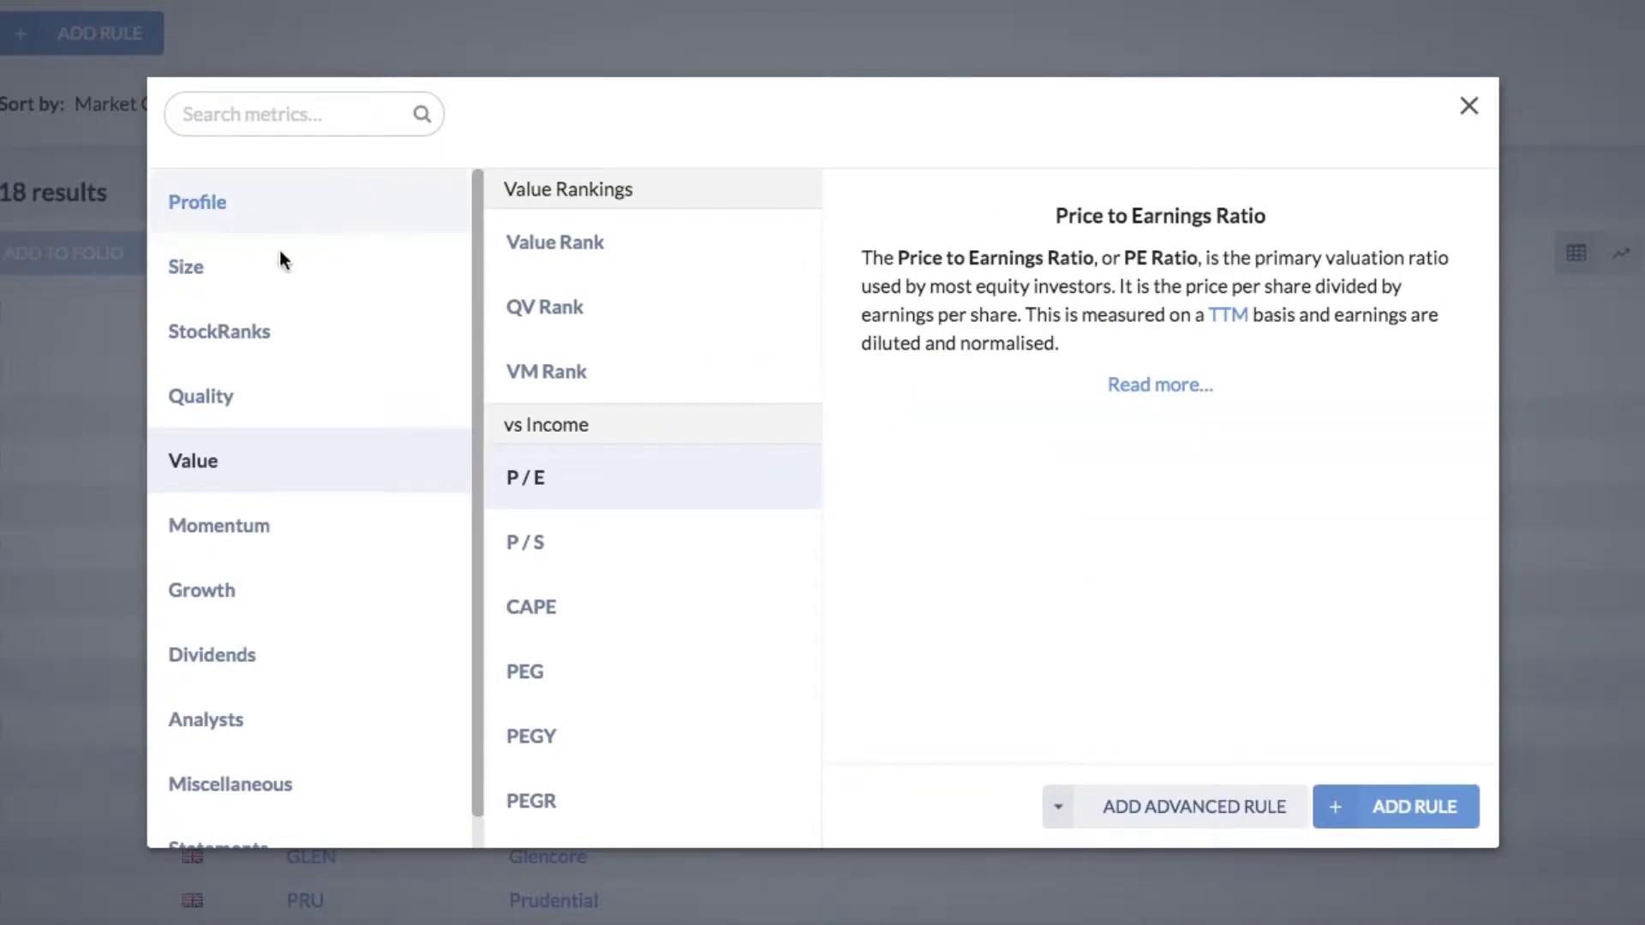
pyautogui.click(1431, 811)
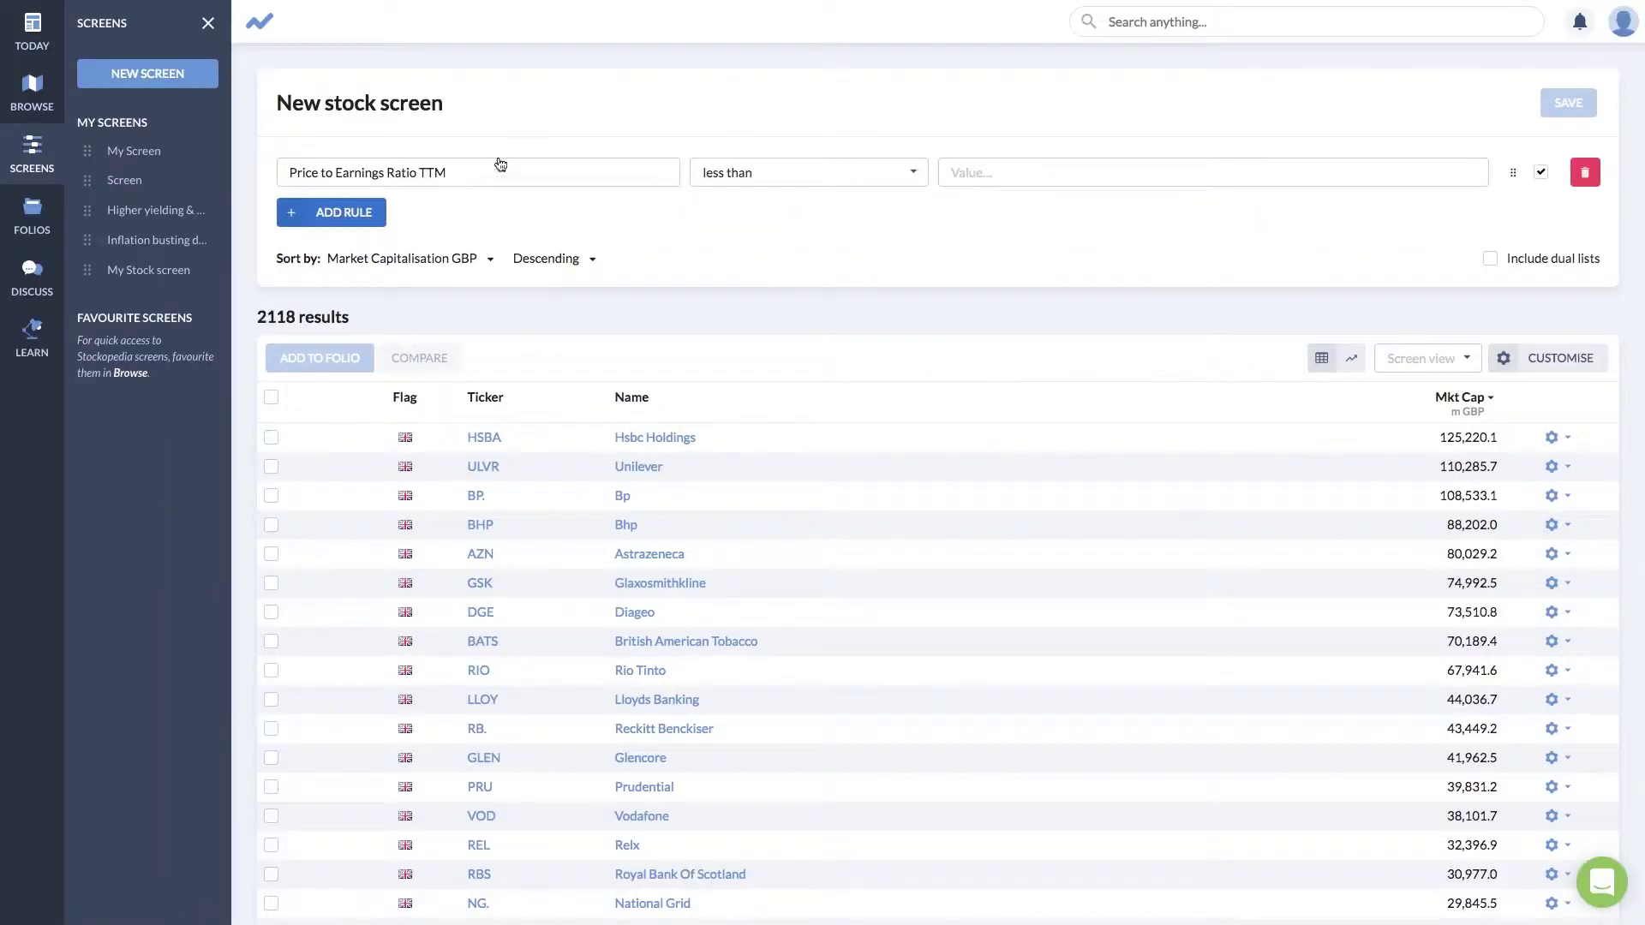
pyautogui.click(1050, 21)
pyautogui.write('12')
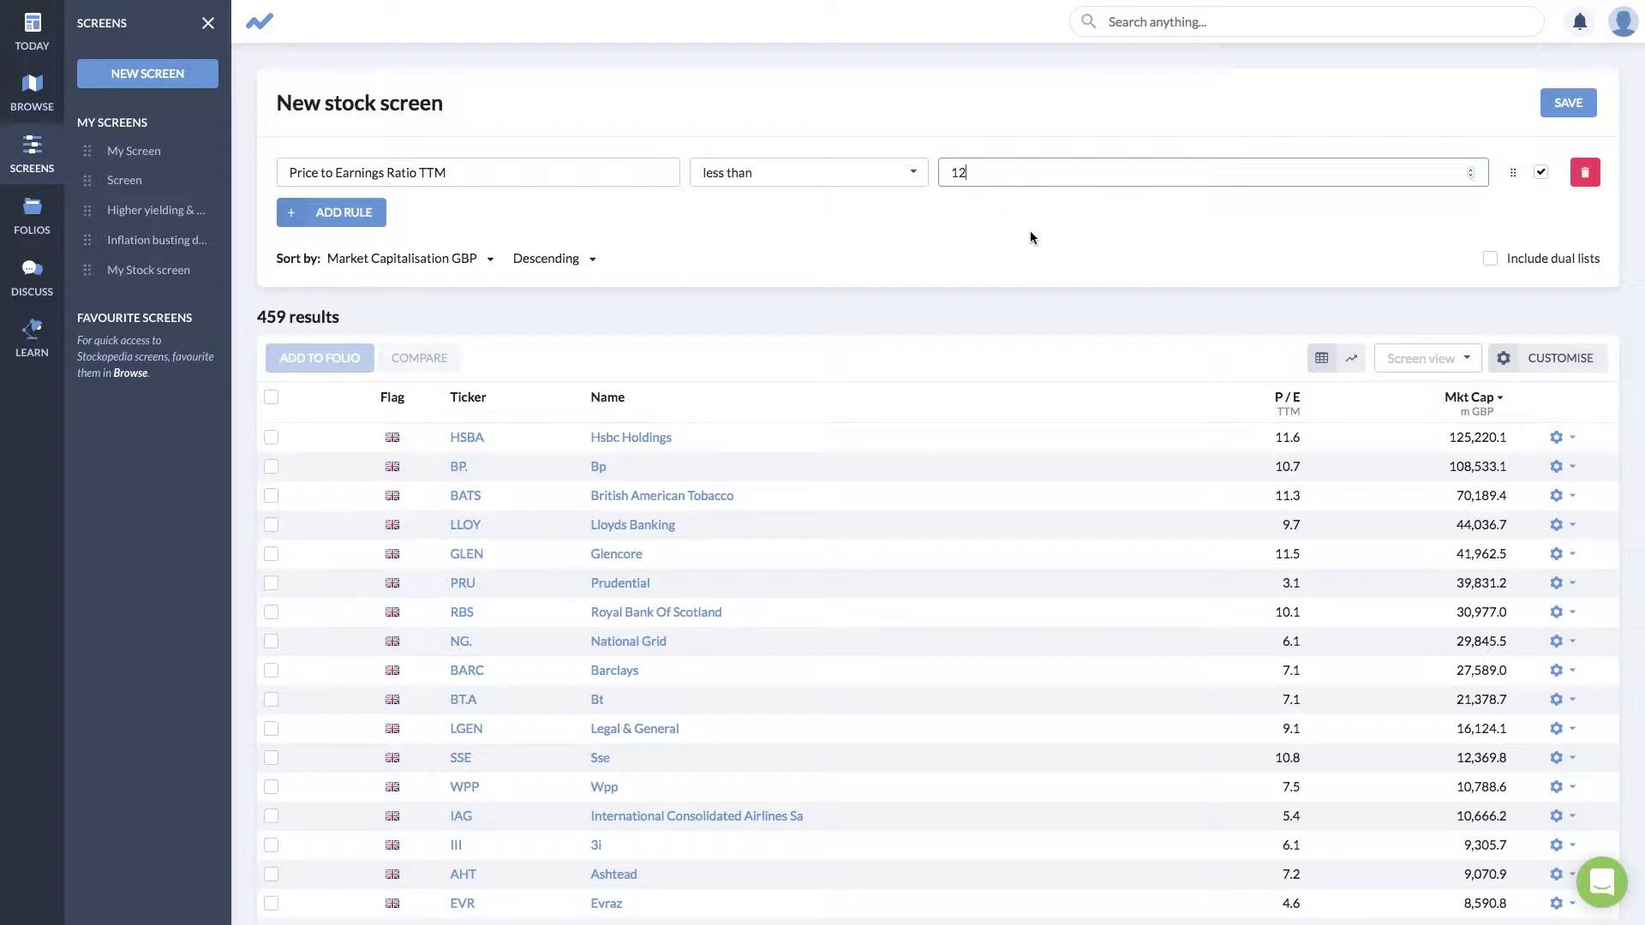
# Add Price to Earnings Ratio as a Rank in Market ranking rule.
pyautogui.click(341, 211)
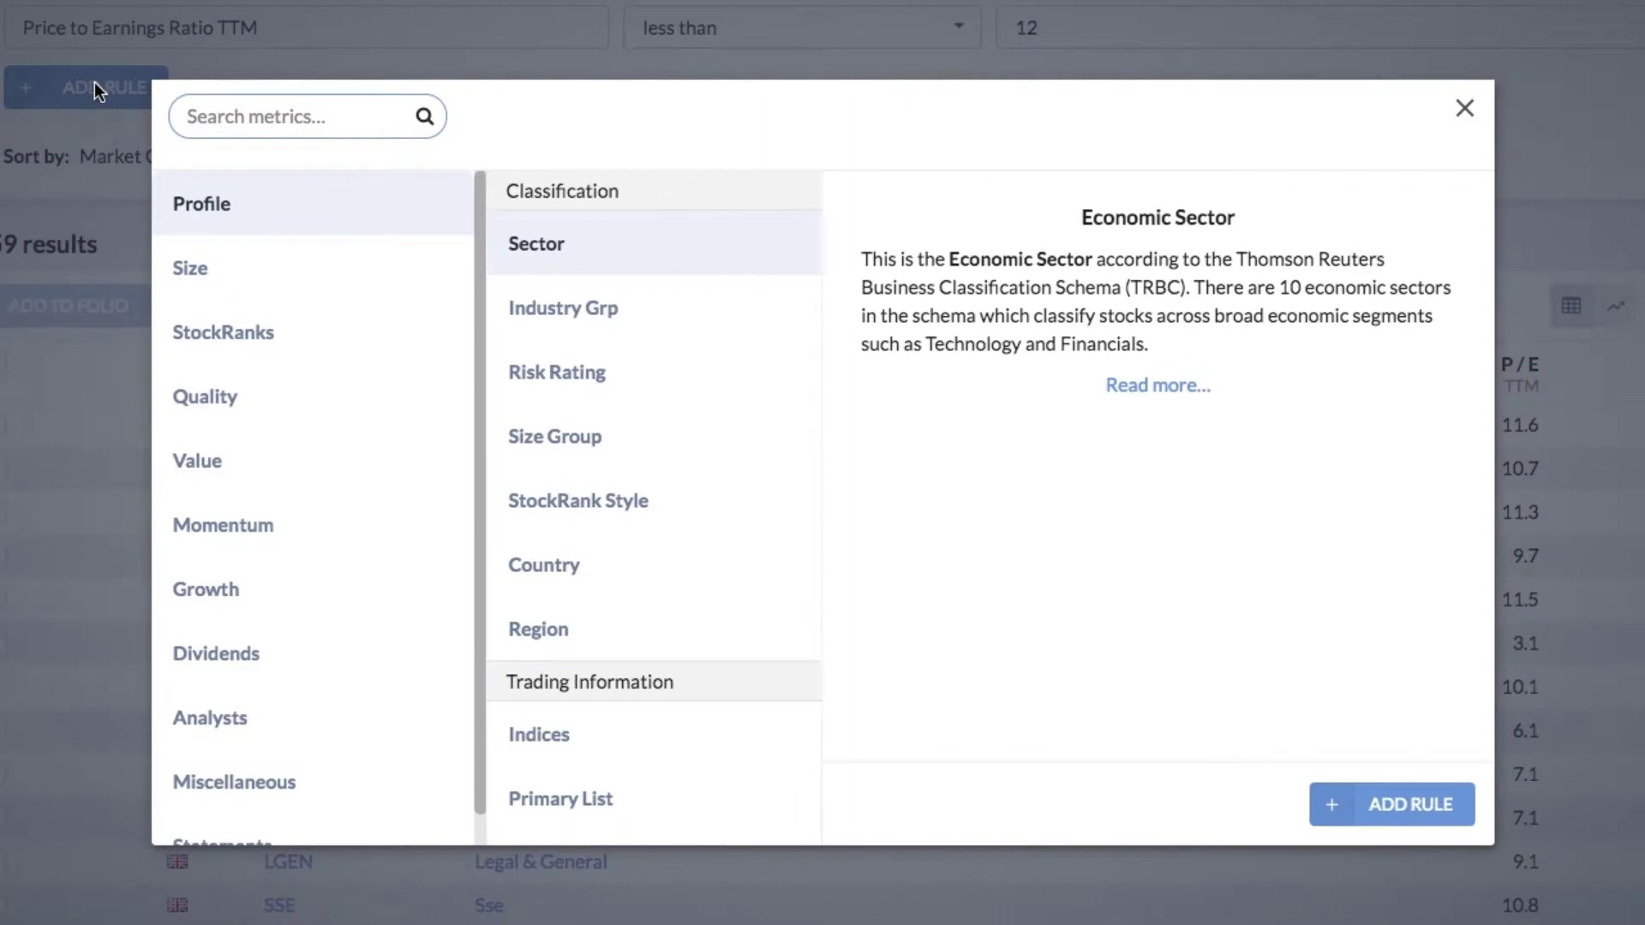
pyautogui.write('price')
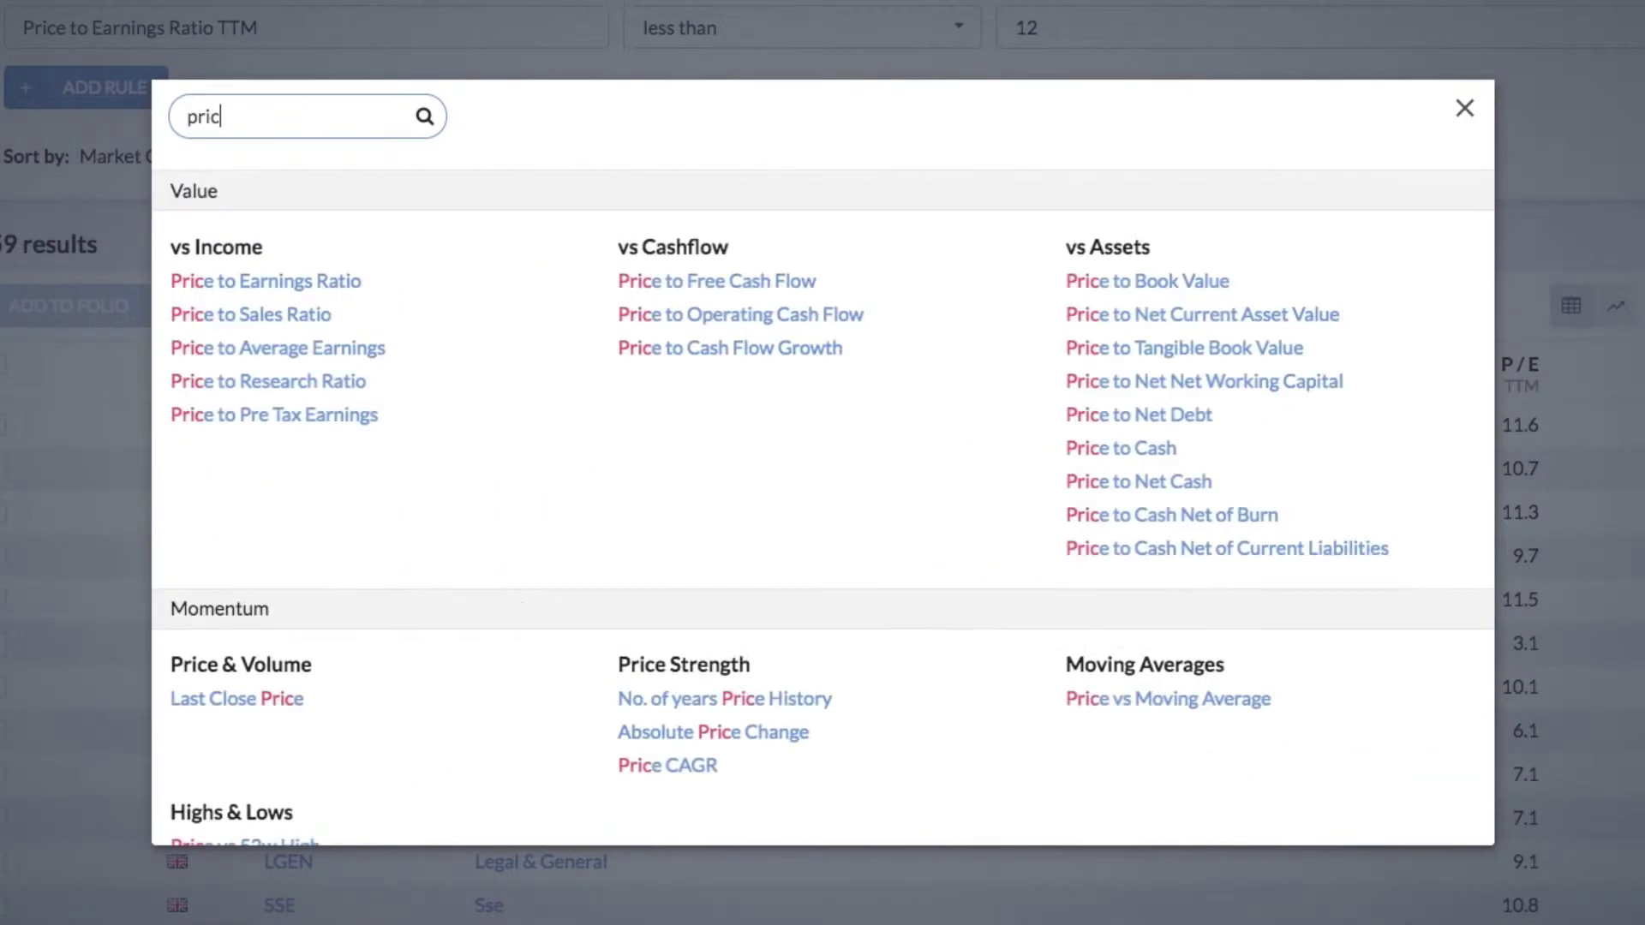
pyautogui.click(259, 283)
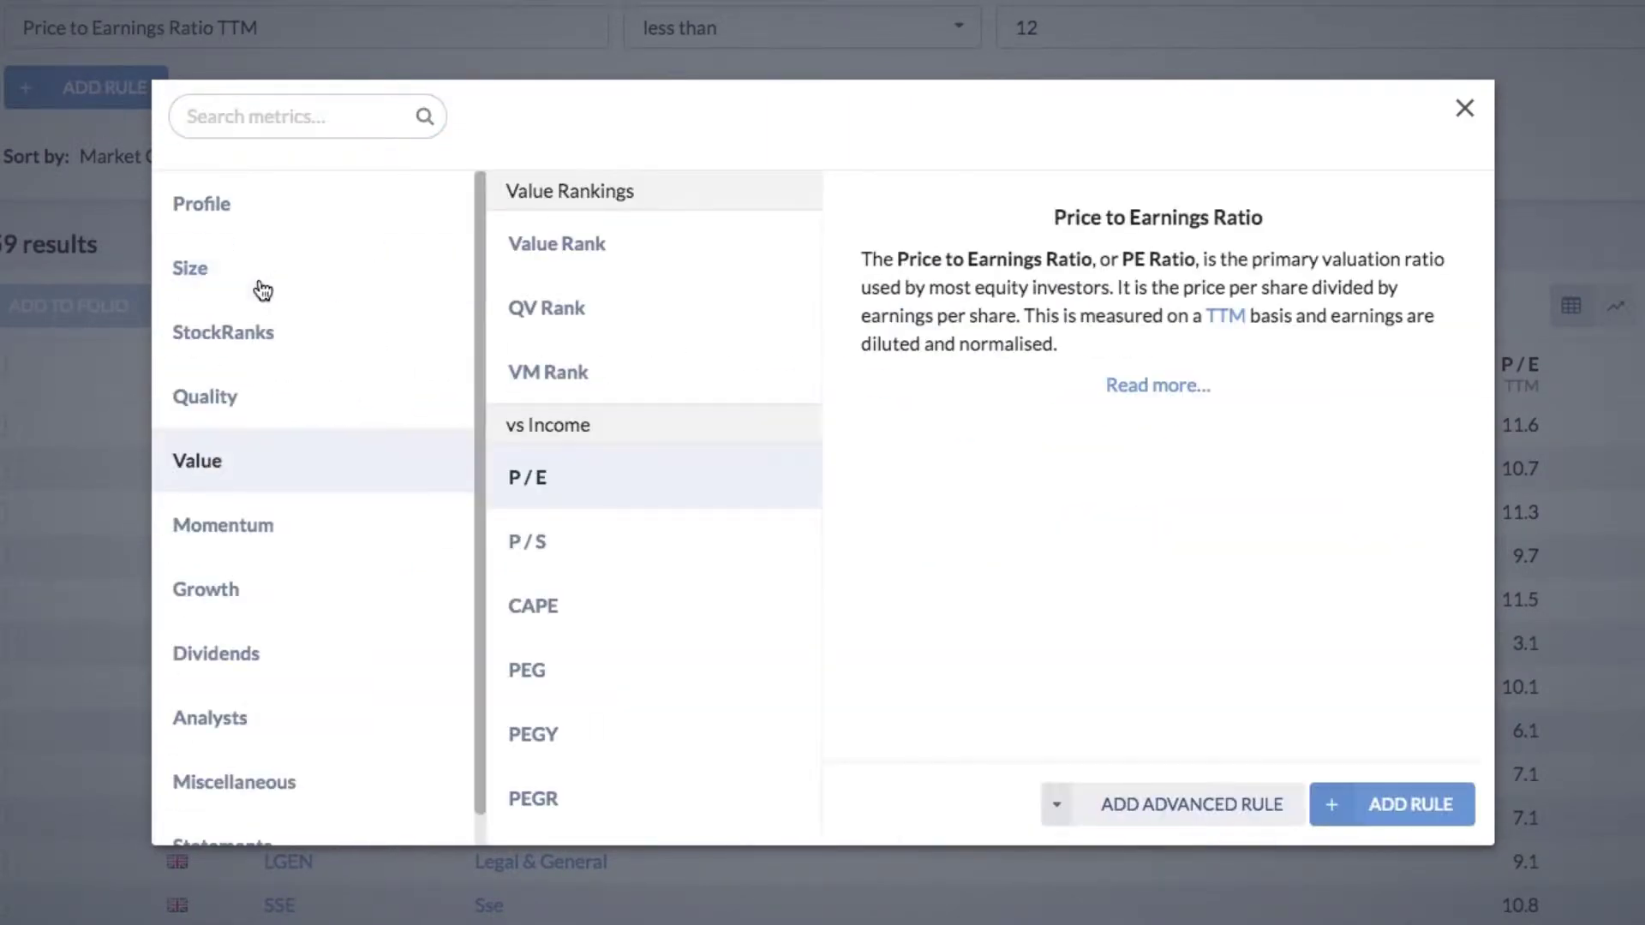
pyautogui.click(1188, 812)
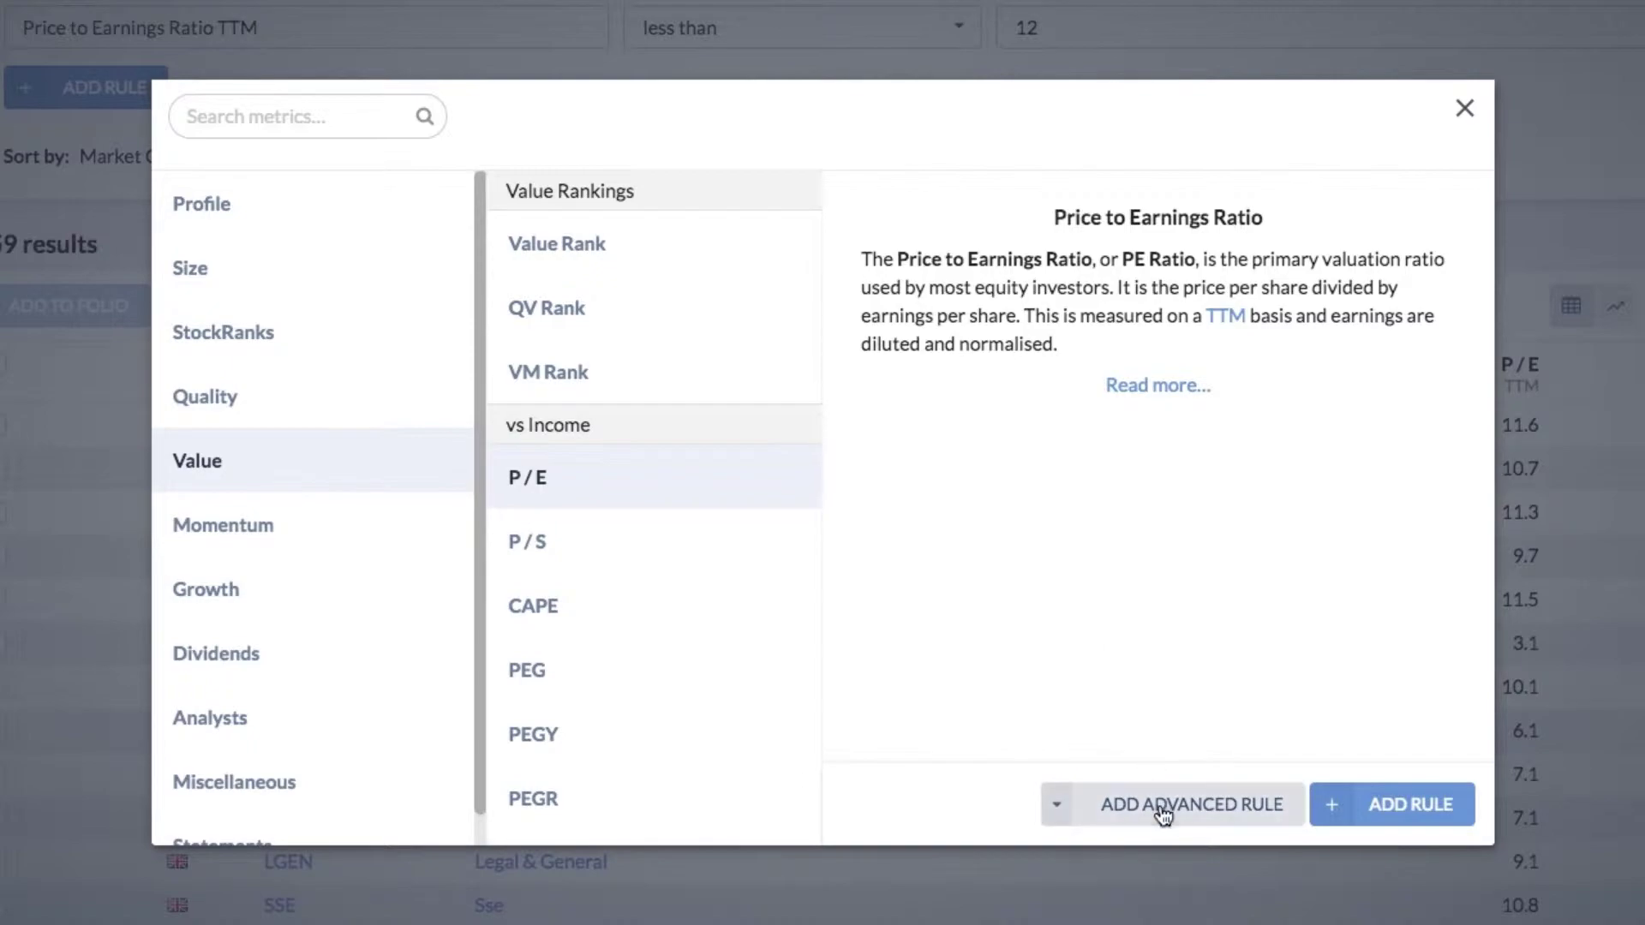
pyautogui.click(1160, 812)
pyautogui.click(1119, 597)
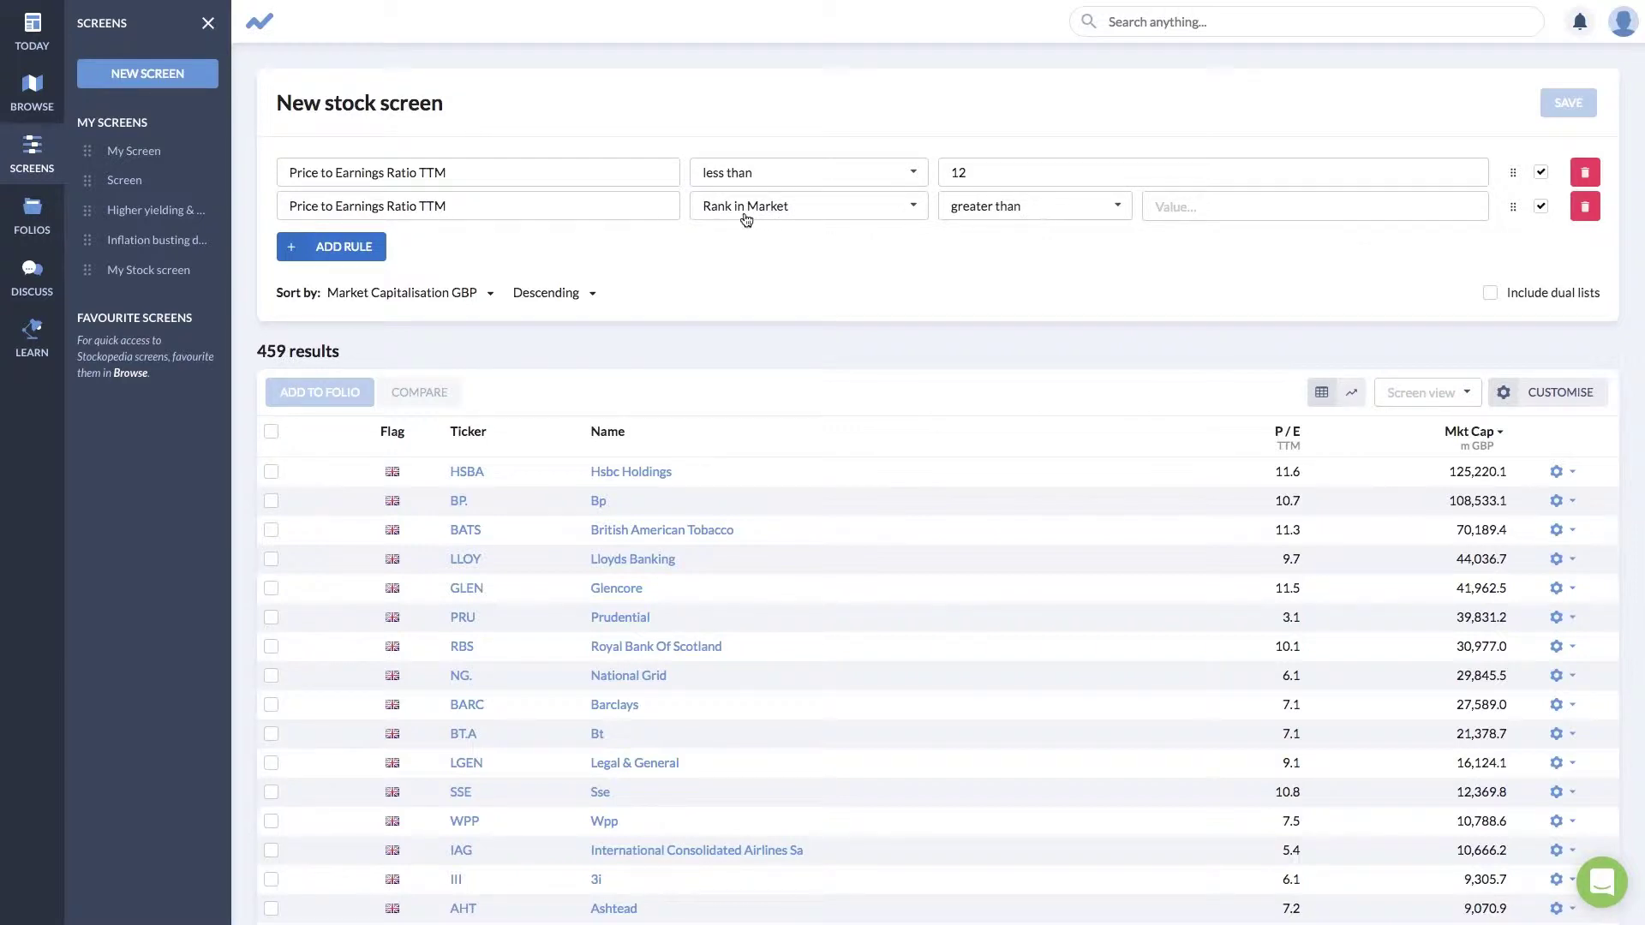
# Set the P/E rank threshold to greater than 75 and switch off the P/E below 12 rule.
pyautogui.click(1308, 215)
pyautogui.write('90')
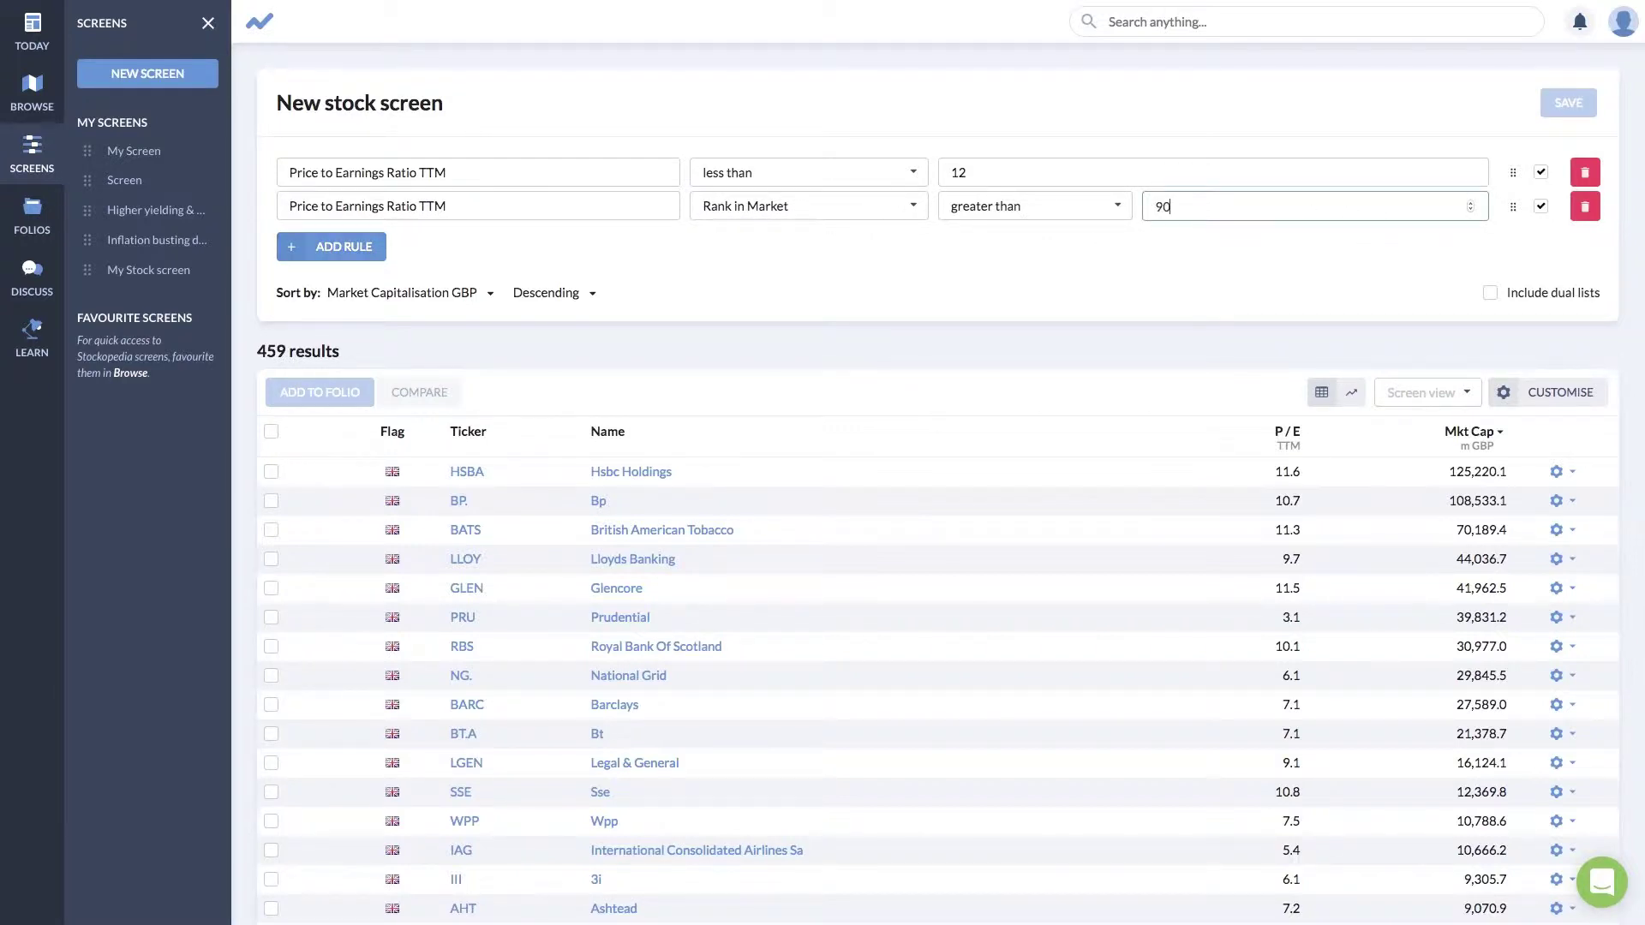
pyautogui.click(1299, 276)
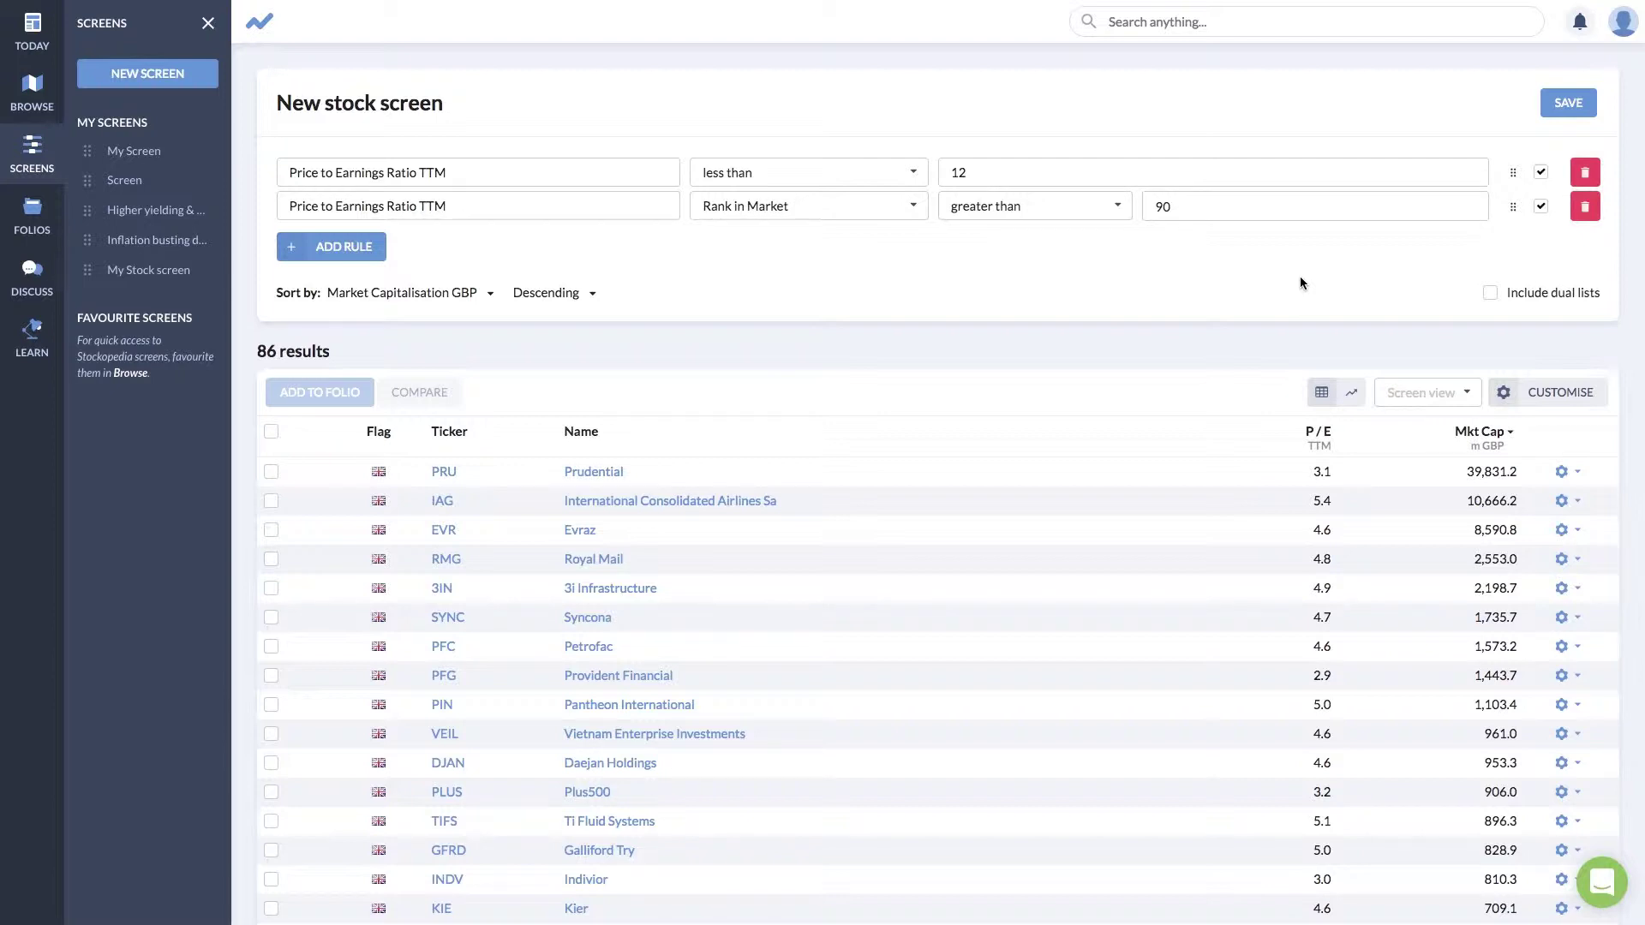
pyautogui.click(1161, 215)
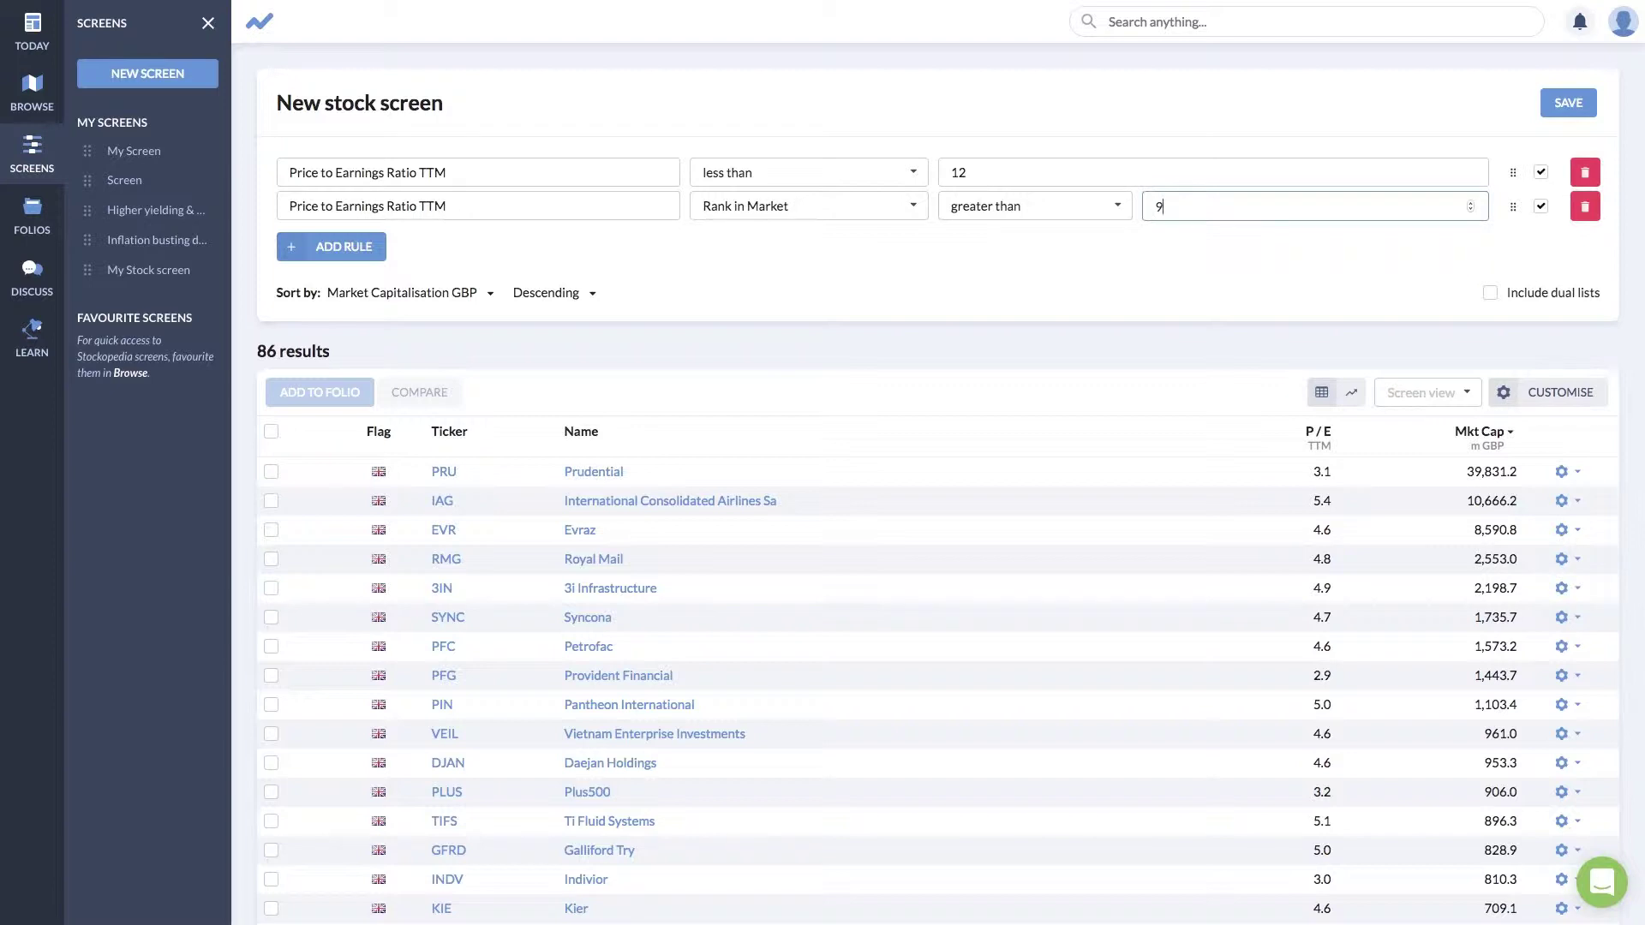
pyautogui.write('5')
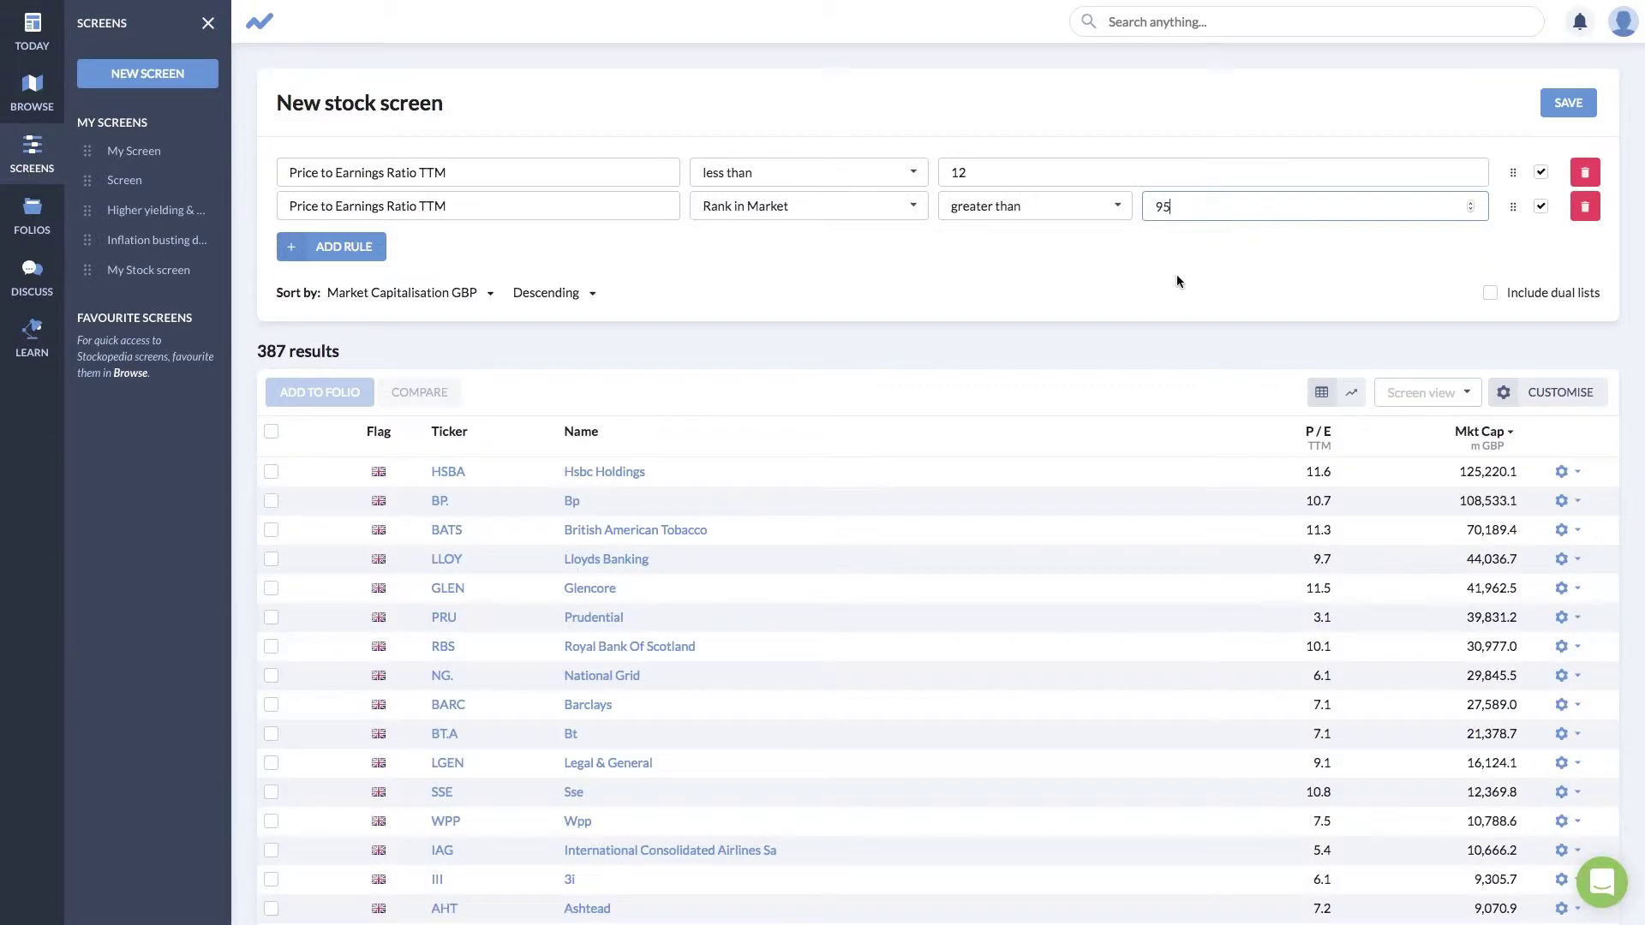
pyautogui.click(1177, 281)
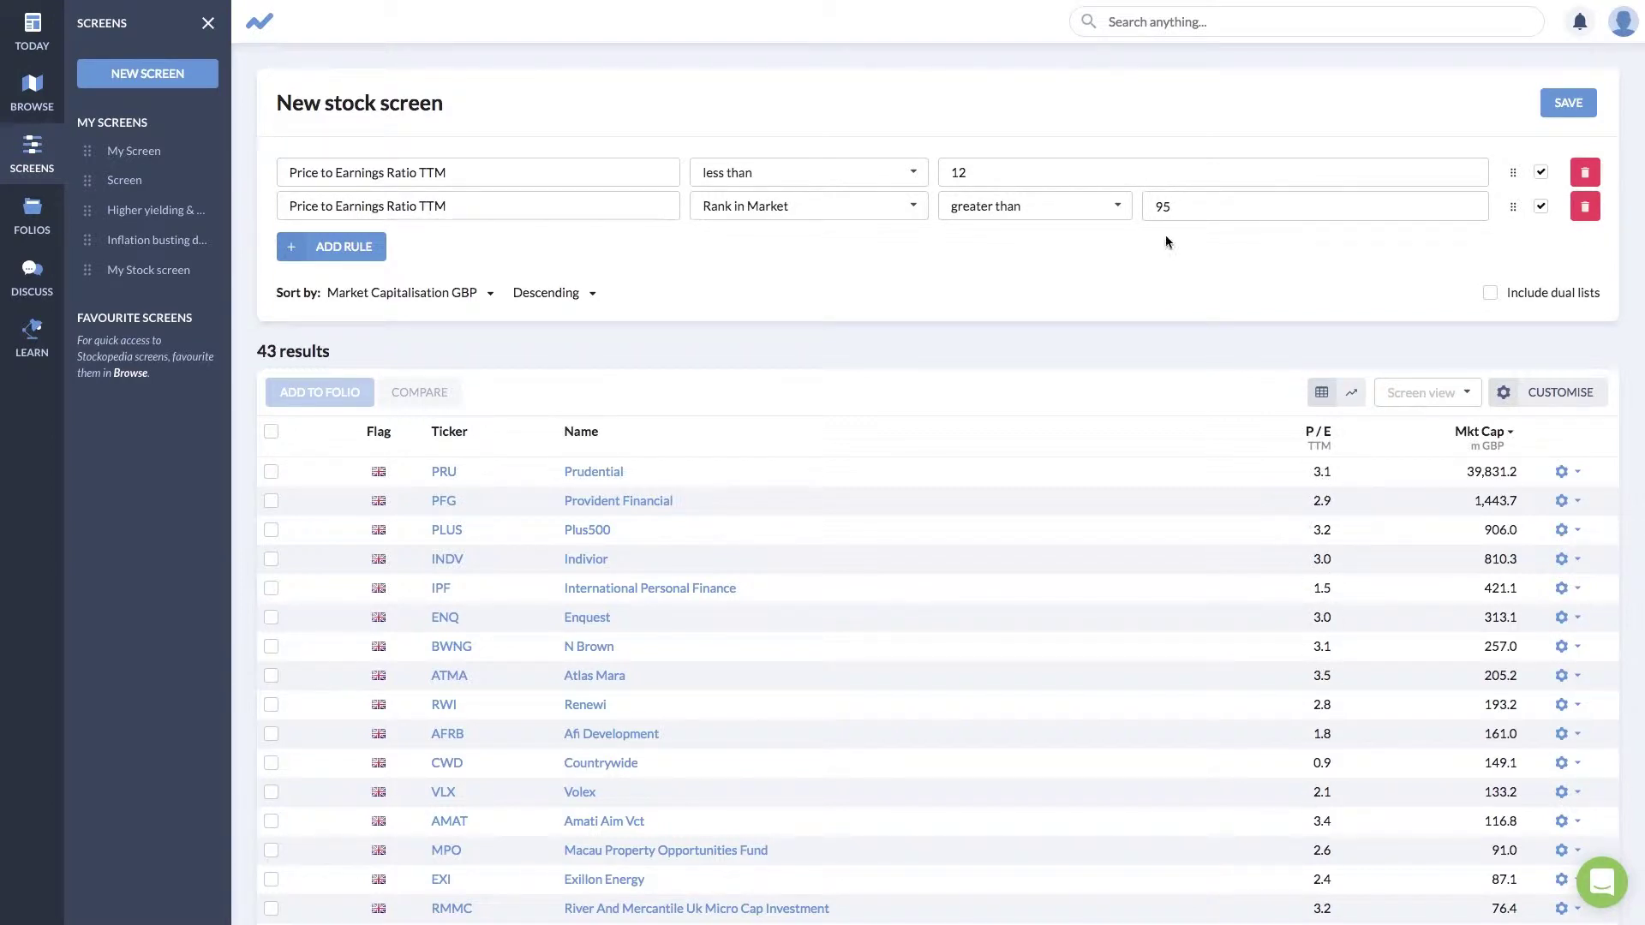
pyautogui.doubleClick(1166, 206)
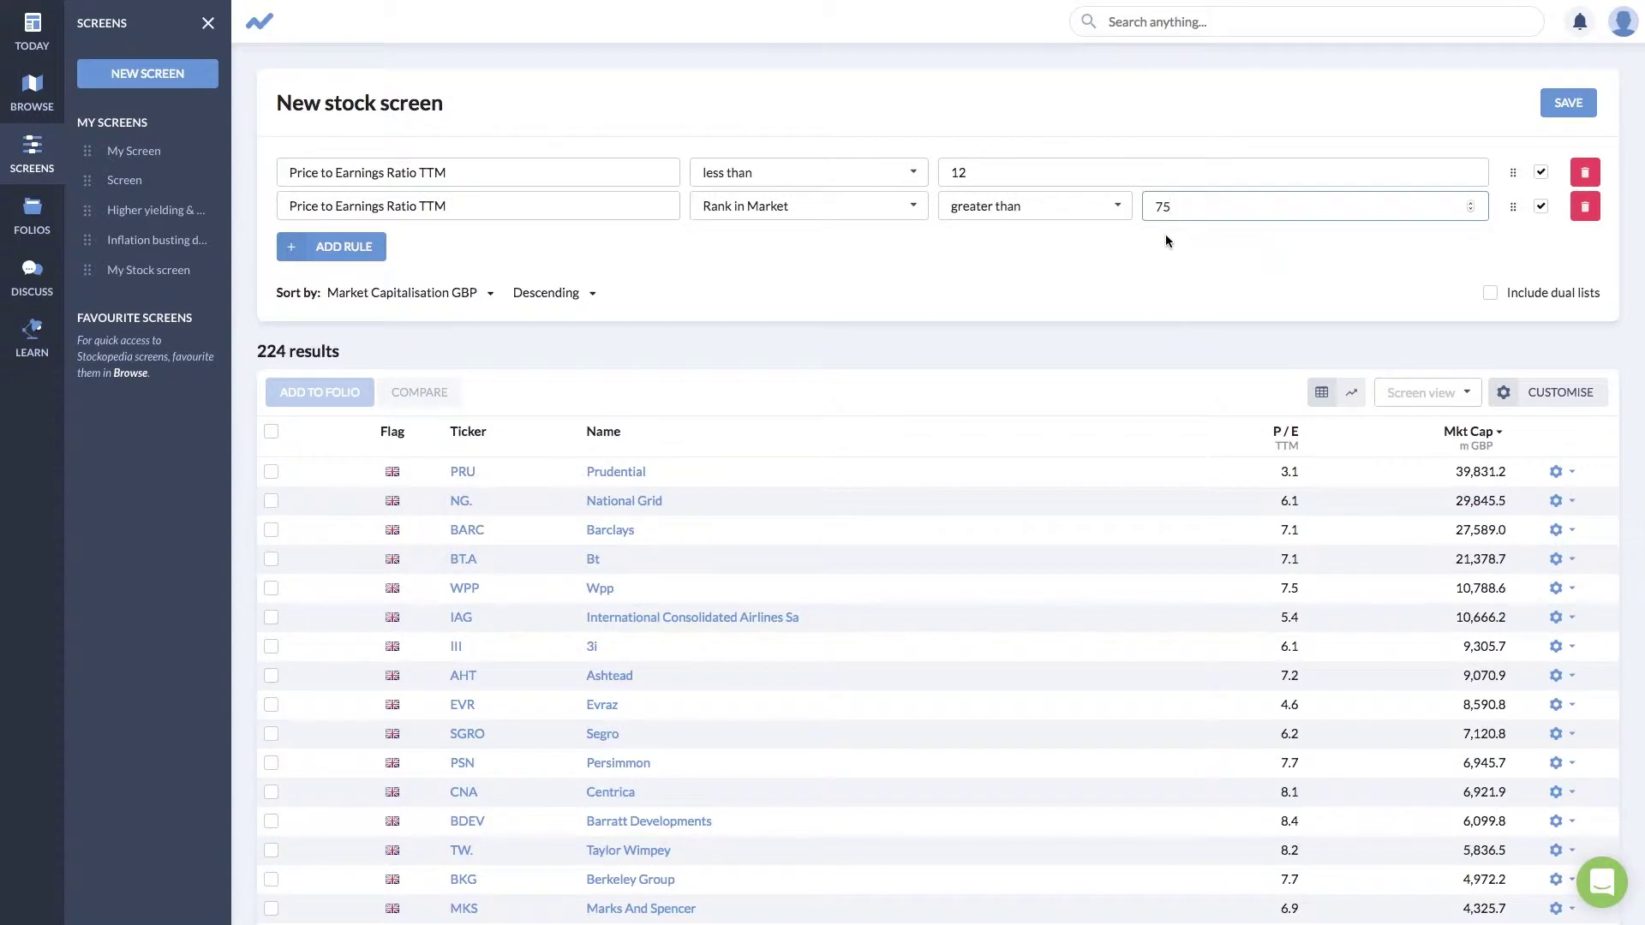
pyautogui.click(1541, 172)
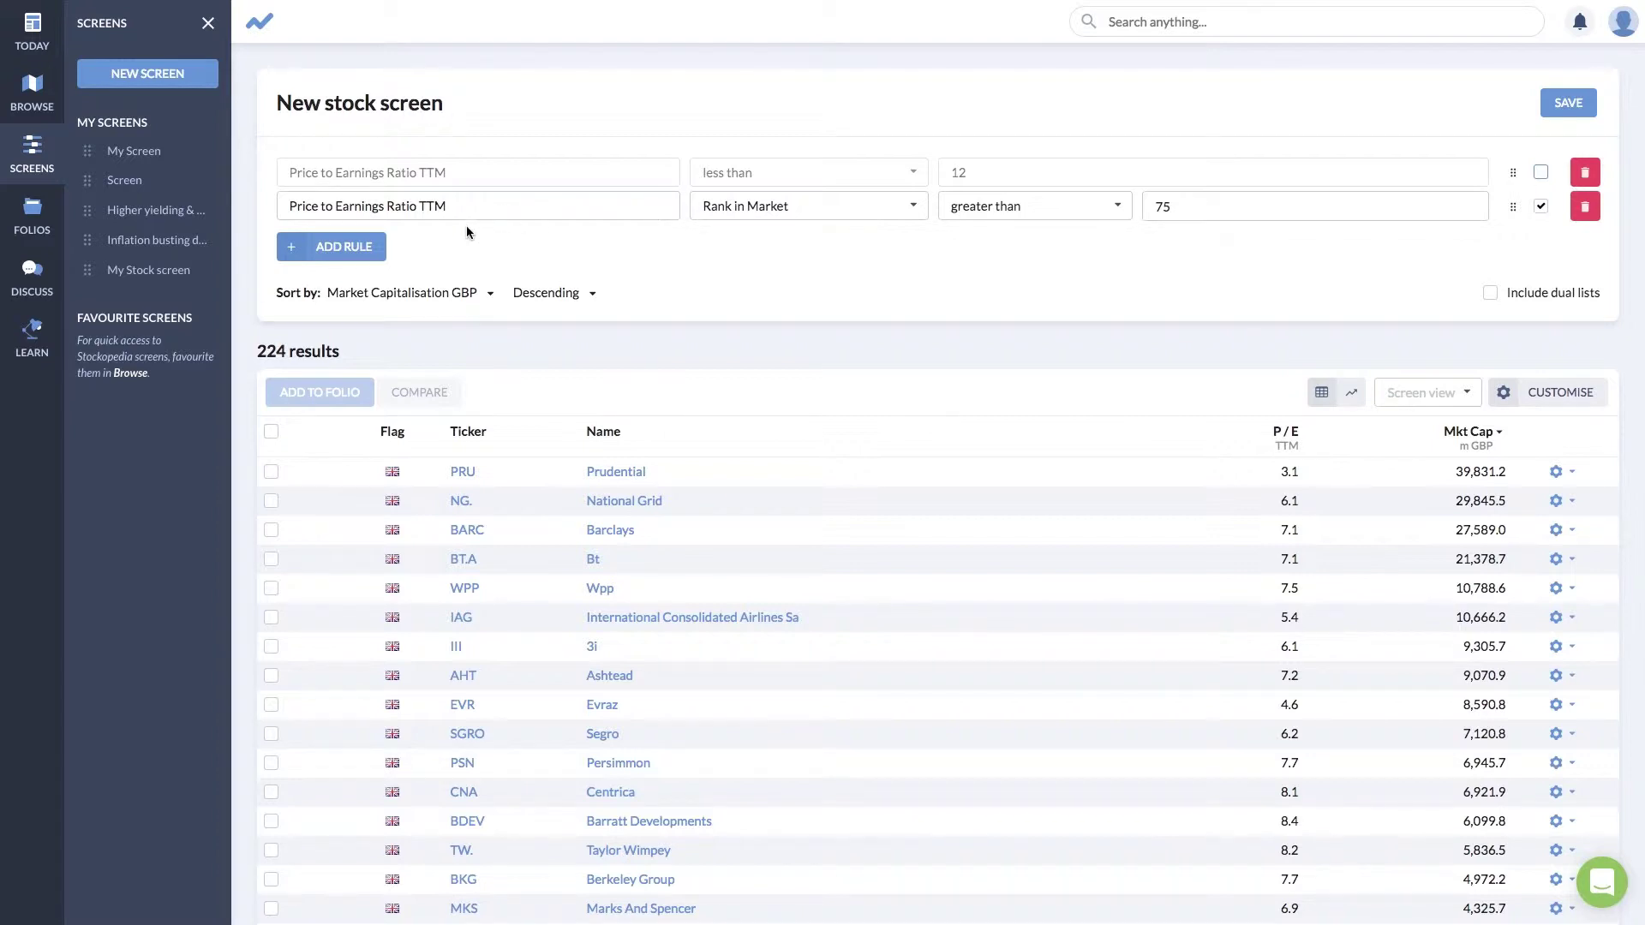
# Add a P/E average rule with value 1, keeping P/E below 1 × Market Average.
pyautogui.click(337, 248)
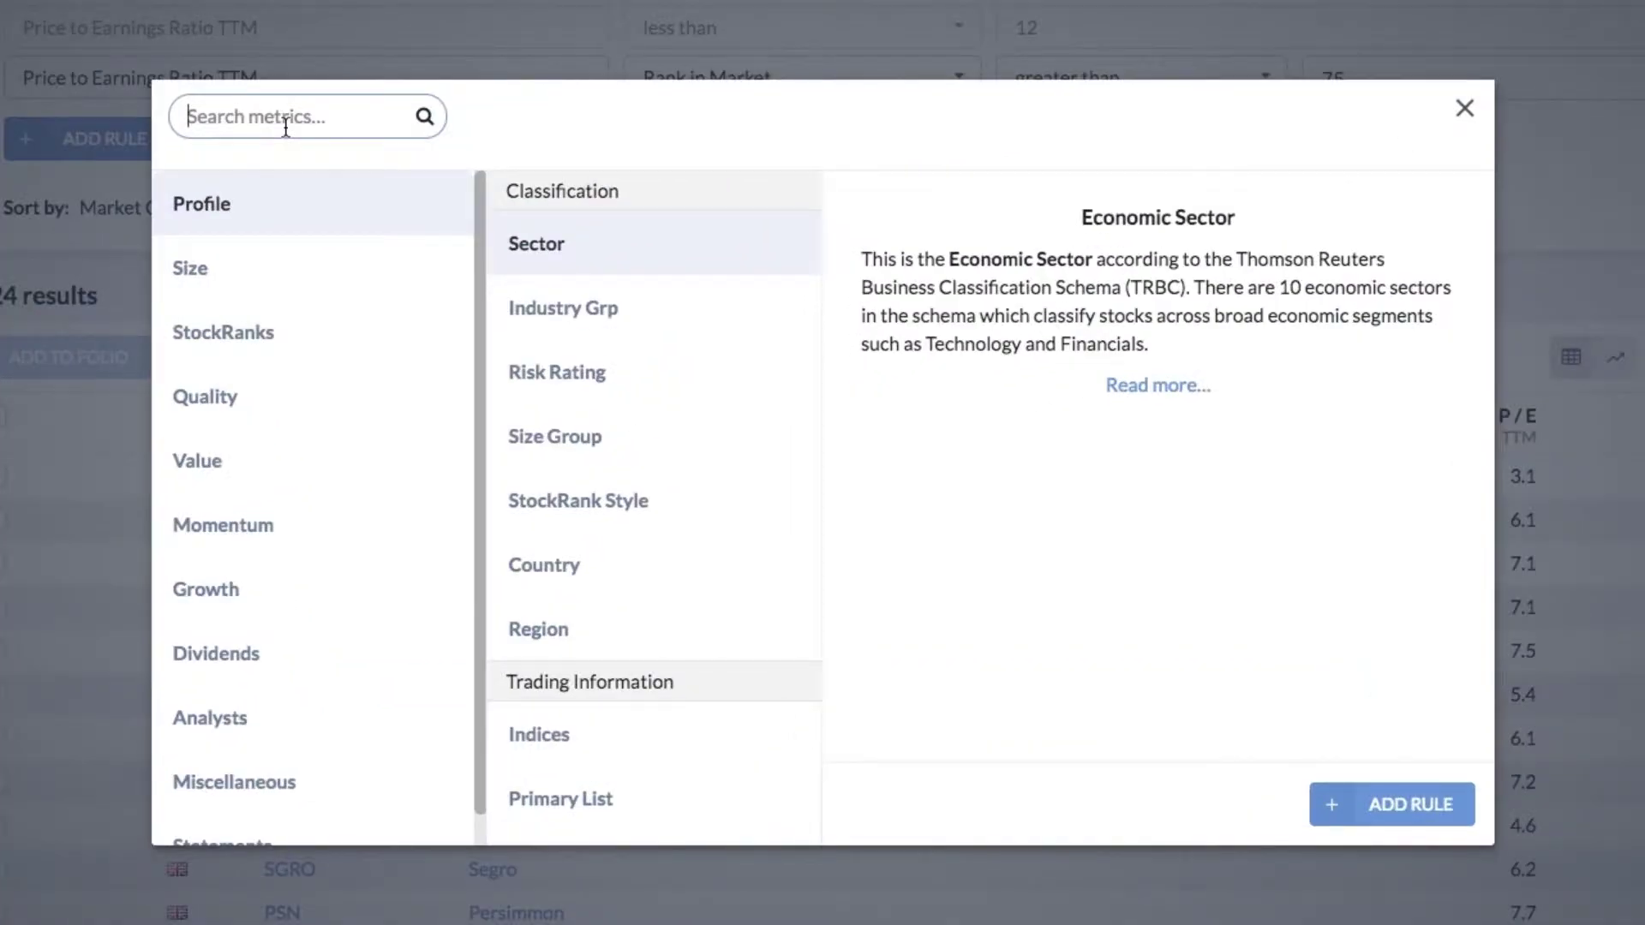
pyautogui.write('price')
pyautogui.click(293, 281)
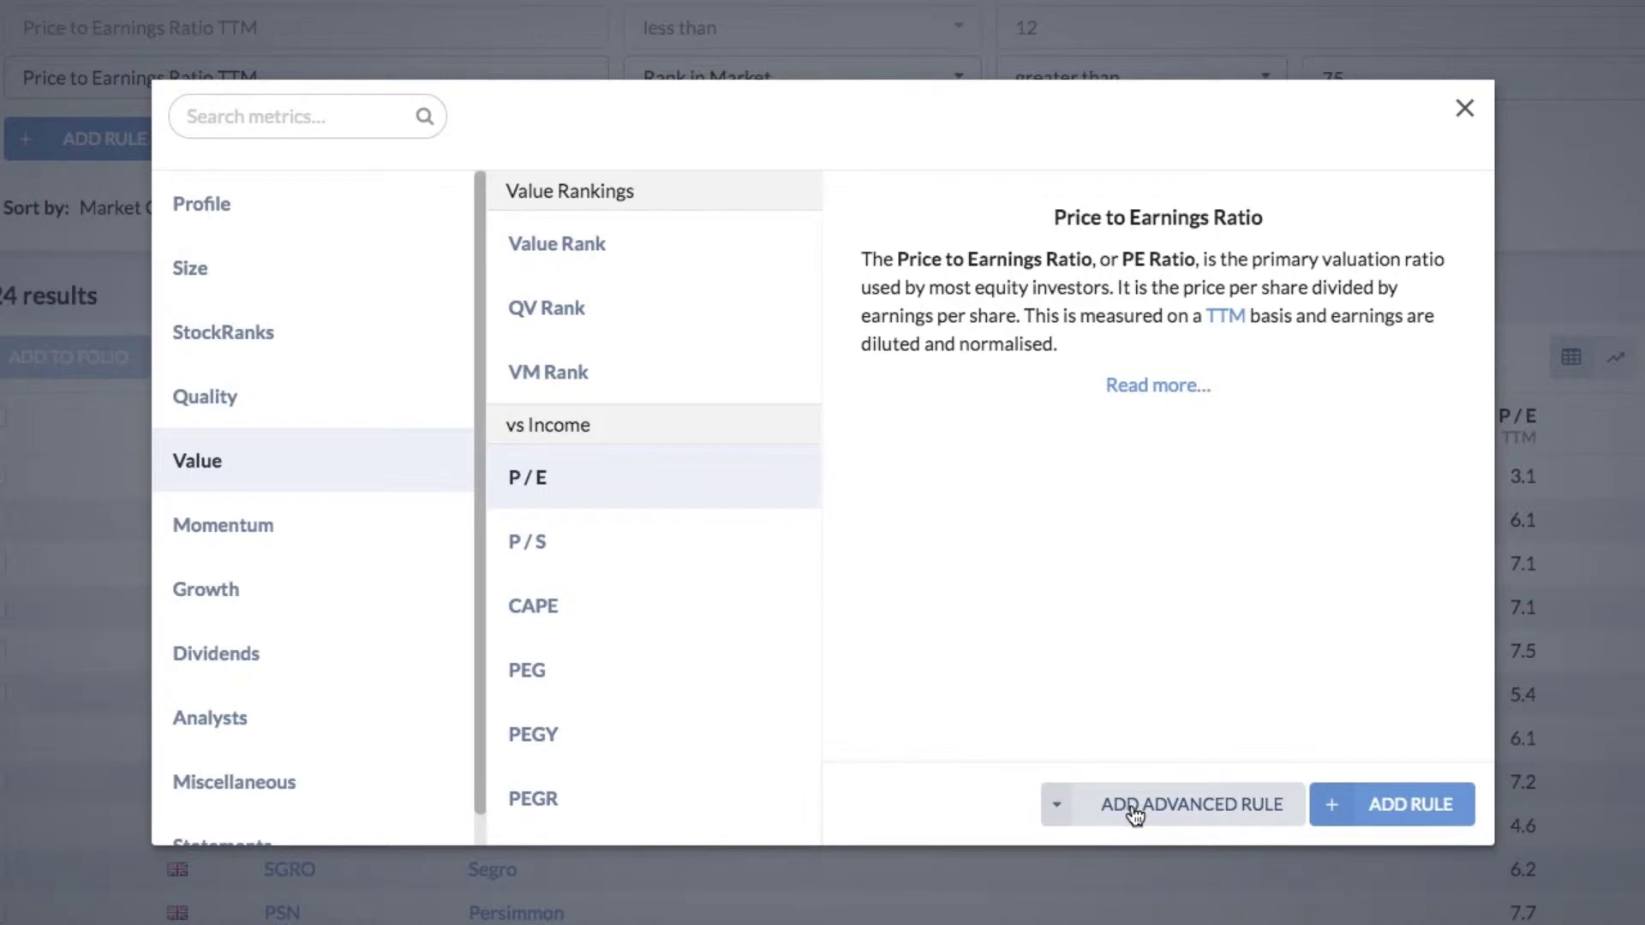
pyautogui.click(1133, 810)
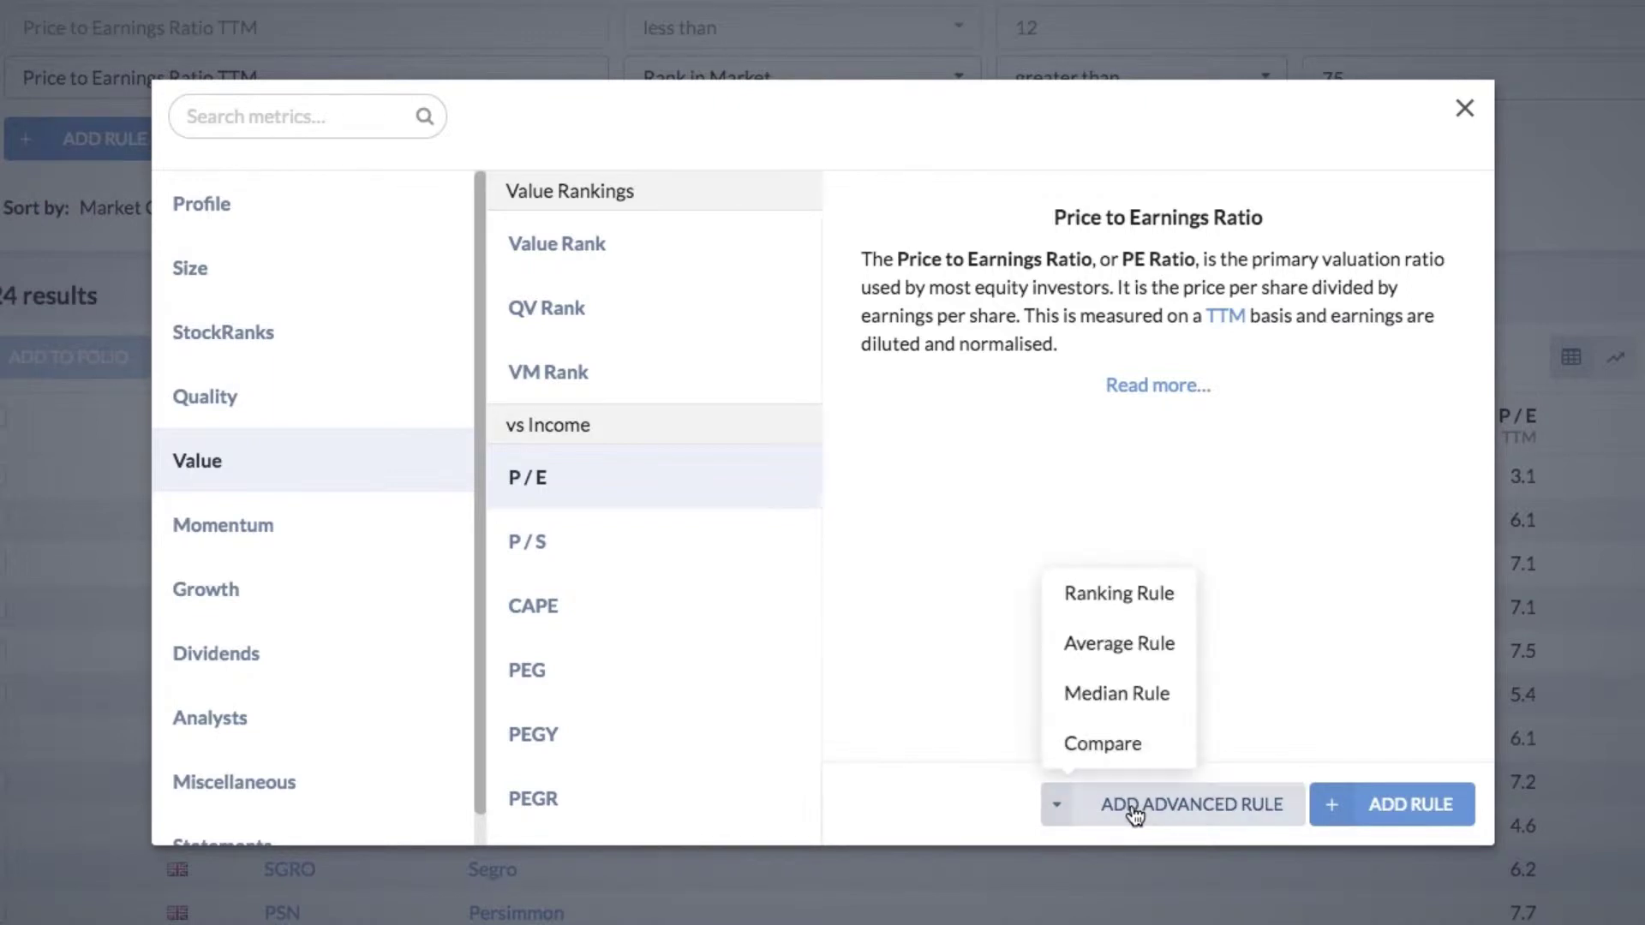
pyautogui.click(1128, 648)
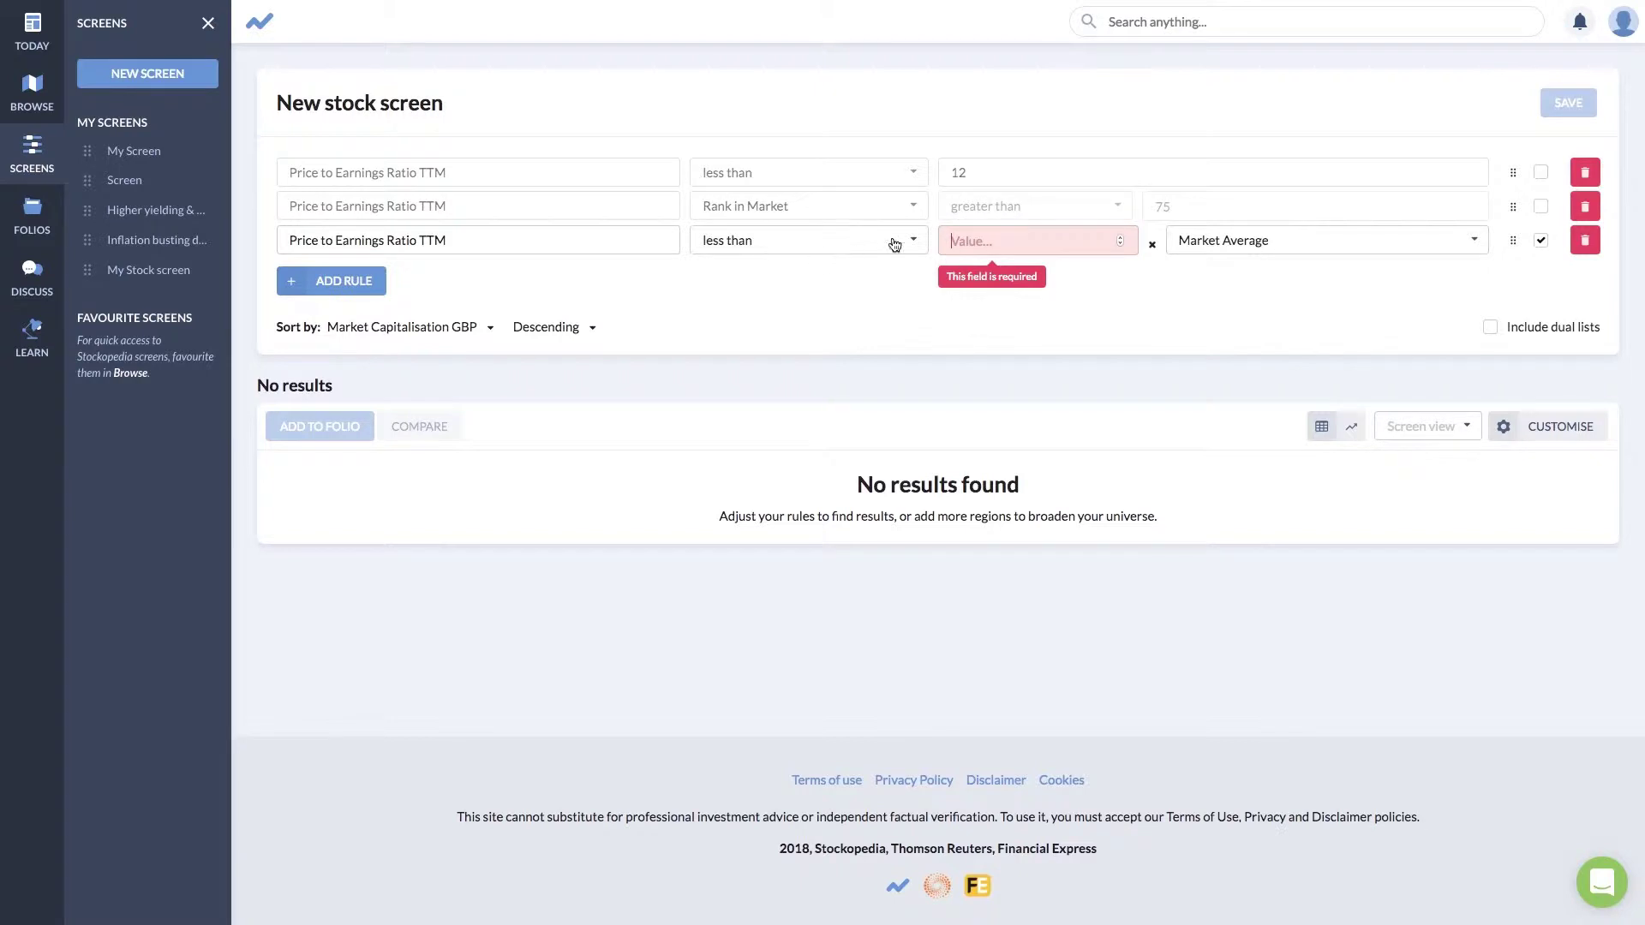
pyautogui.write('1')
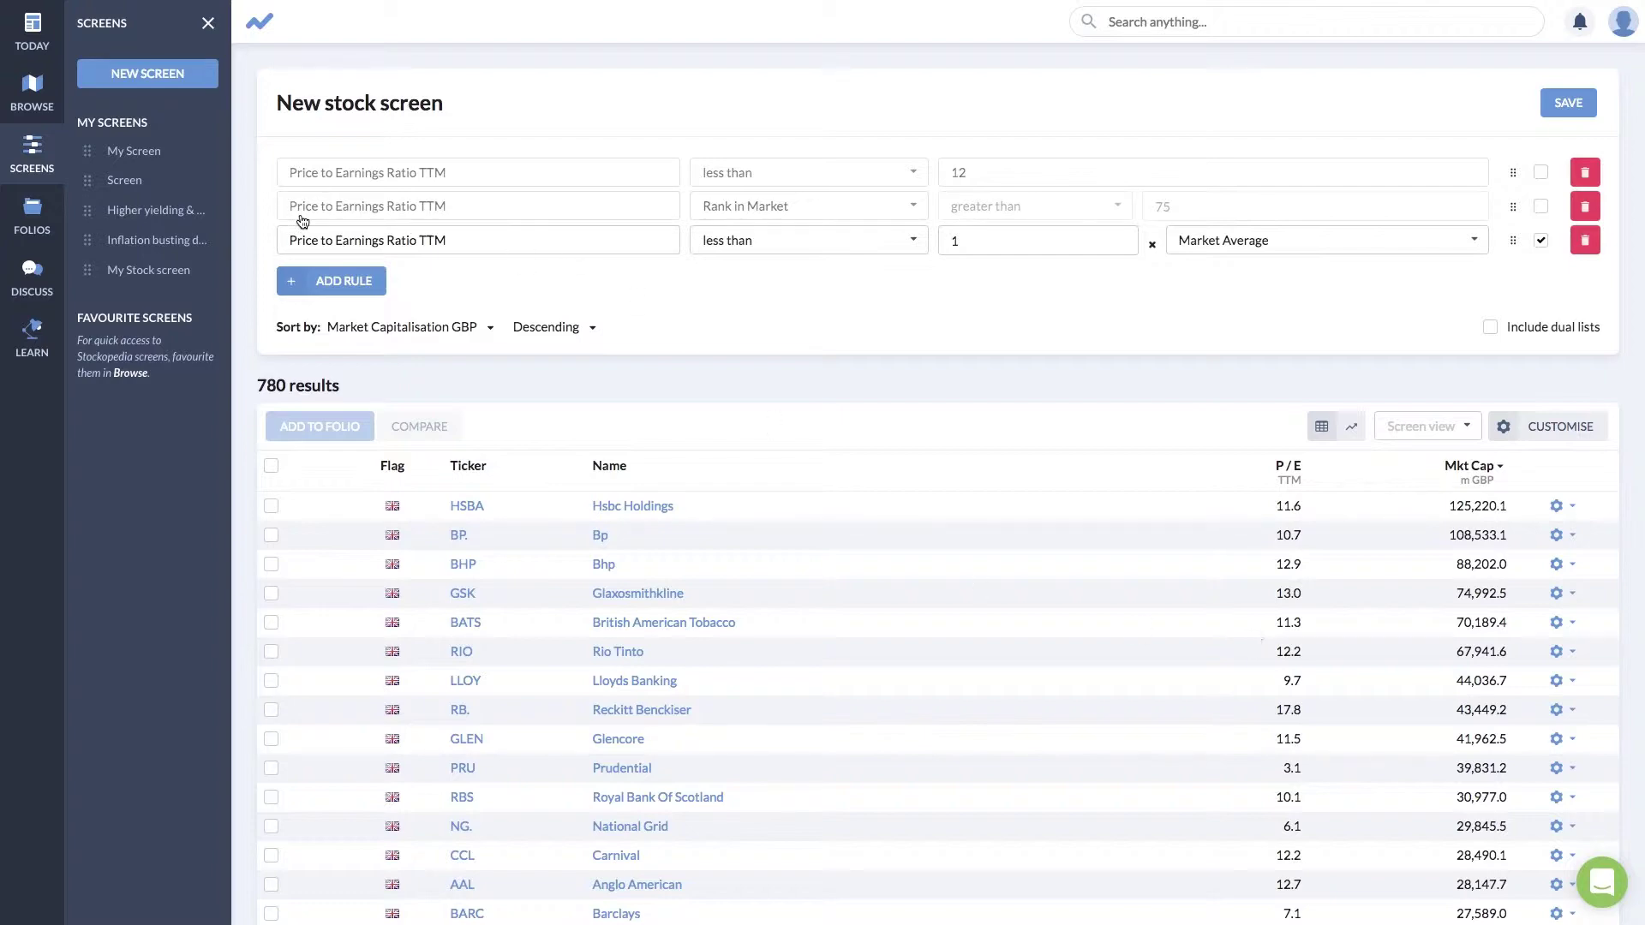
# Search 'price' in the metric picker and select Price to Earnings Ratio.
pyautogui.click(330, 280)
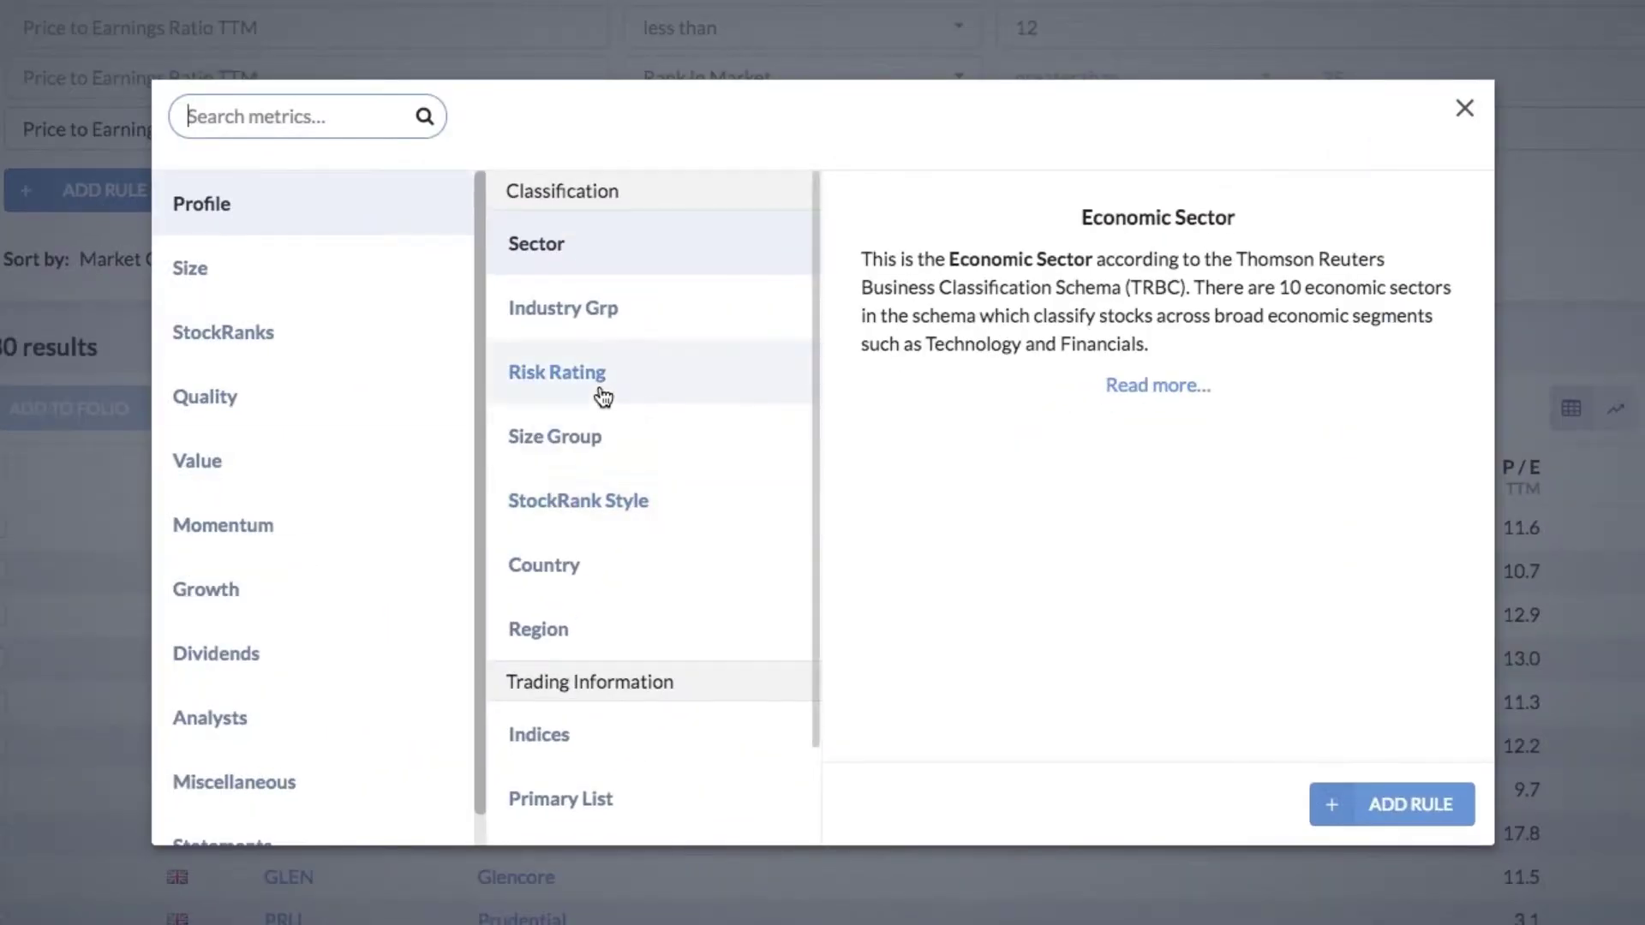
pyautogui.write('price')
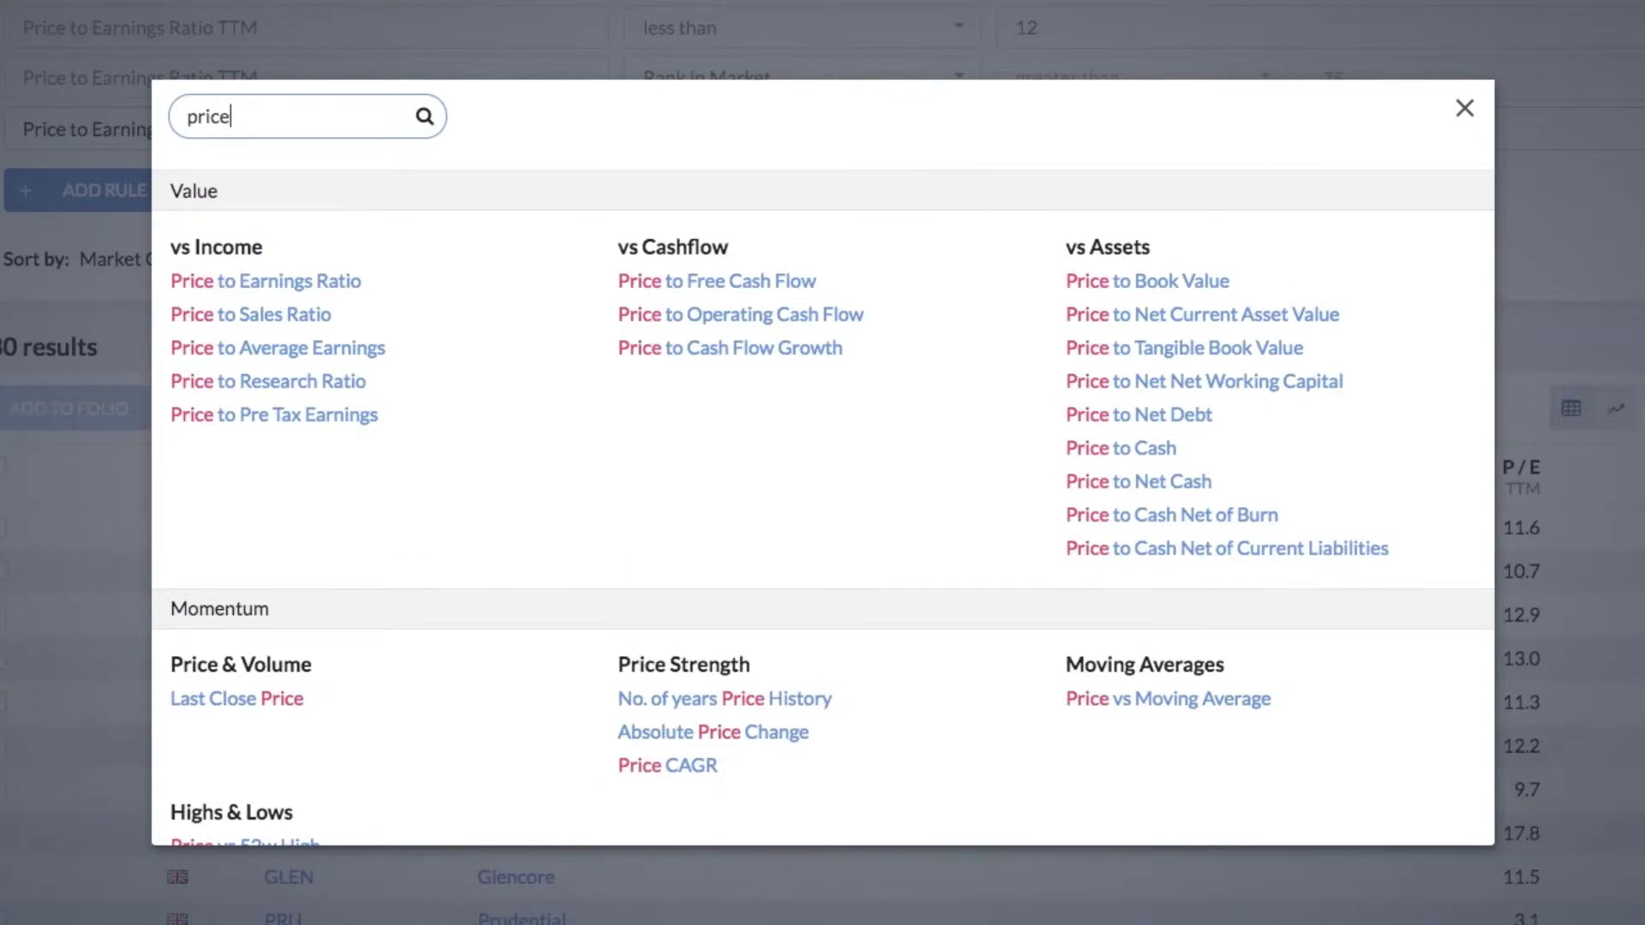
pyautogui.click(247, 285)
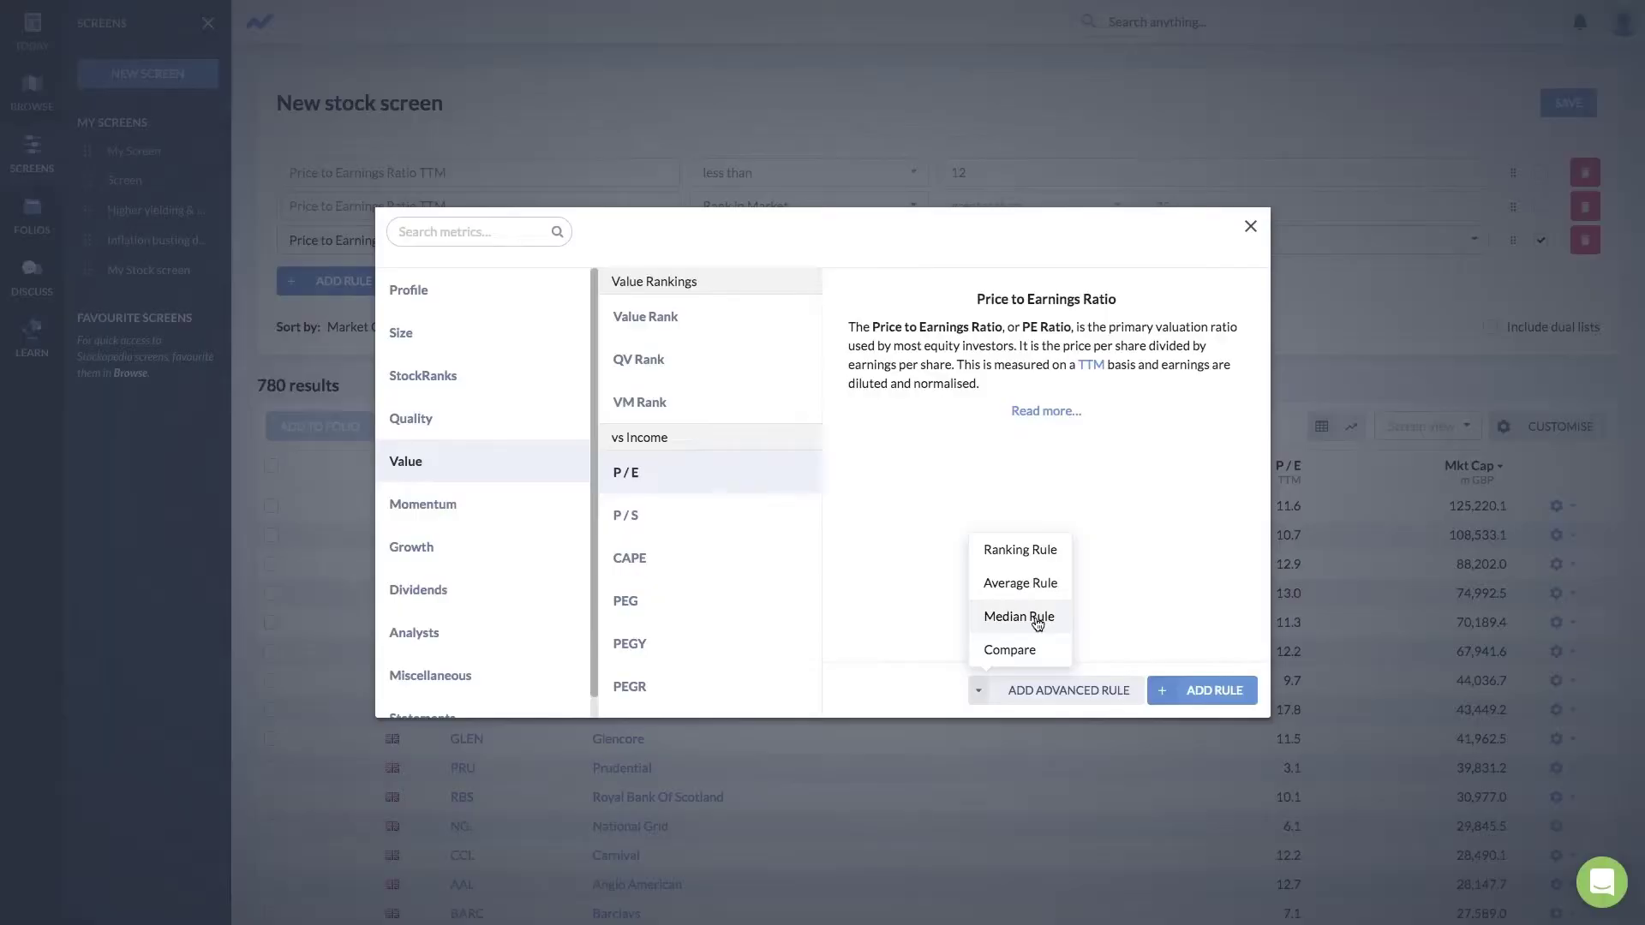
# Set the new P/E rule to Market Median with multiplier 1, giving 549 results.
pyautogui.click(1038, 619)
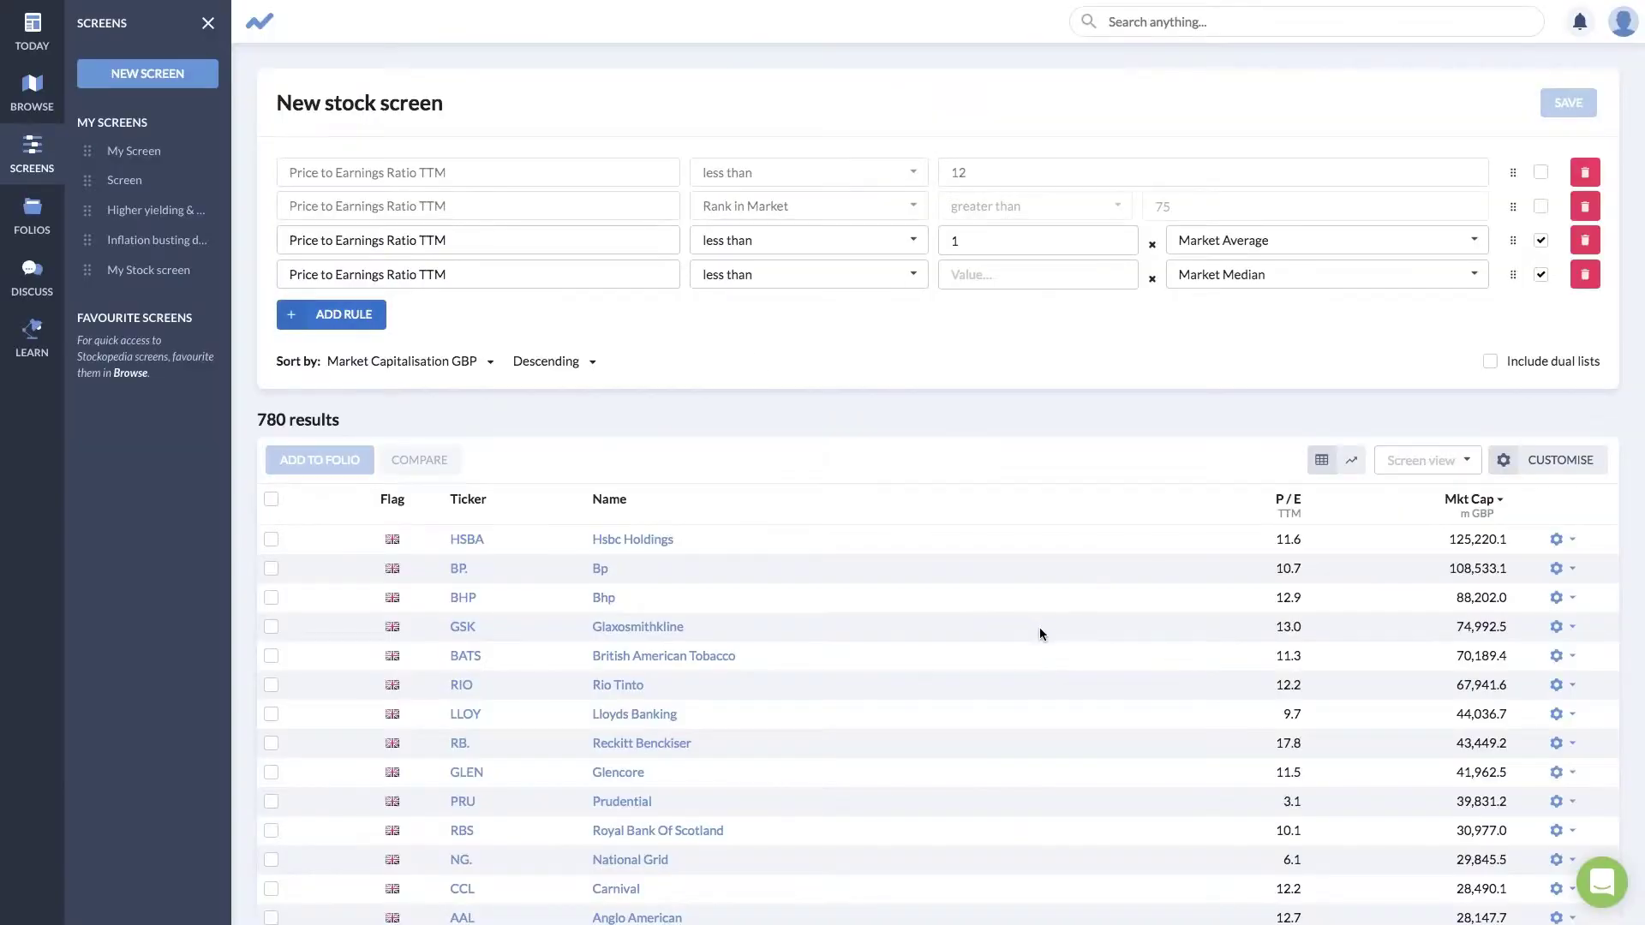
pyautogui.click(981, 278)
pyautogui.write('1')
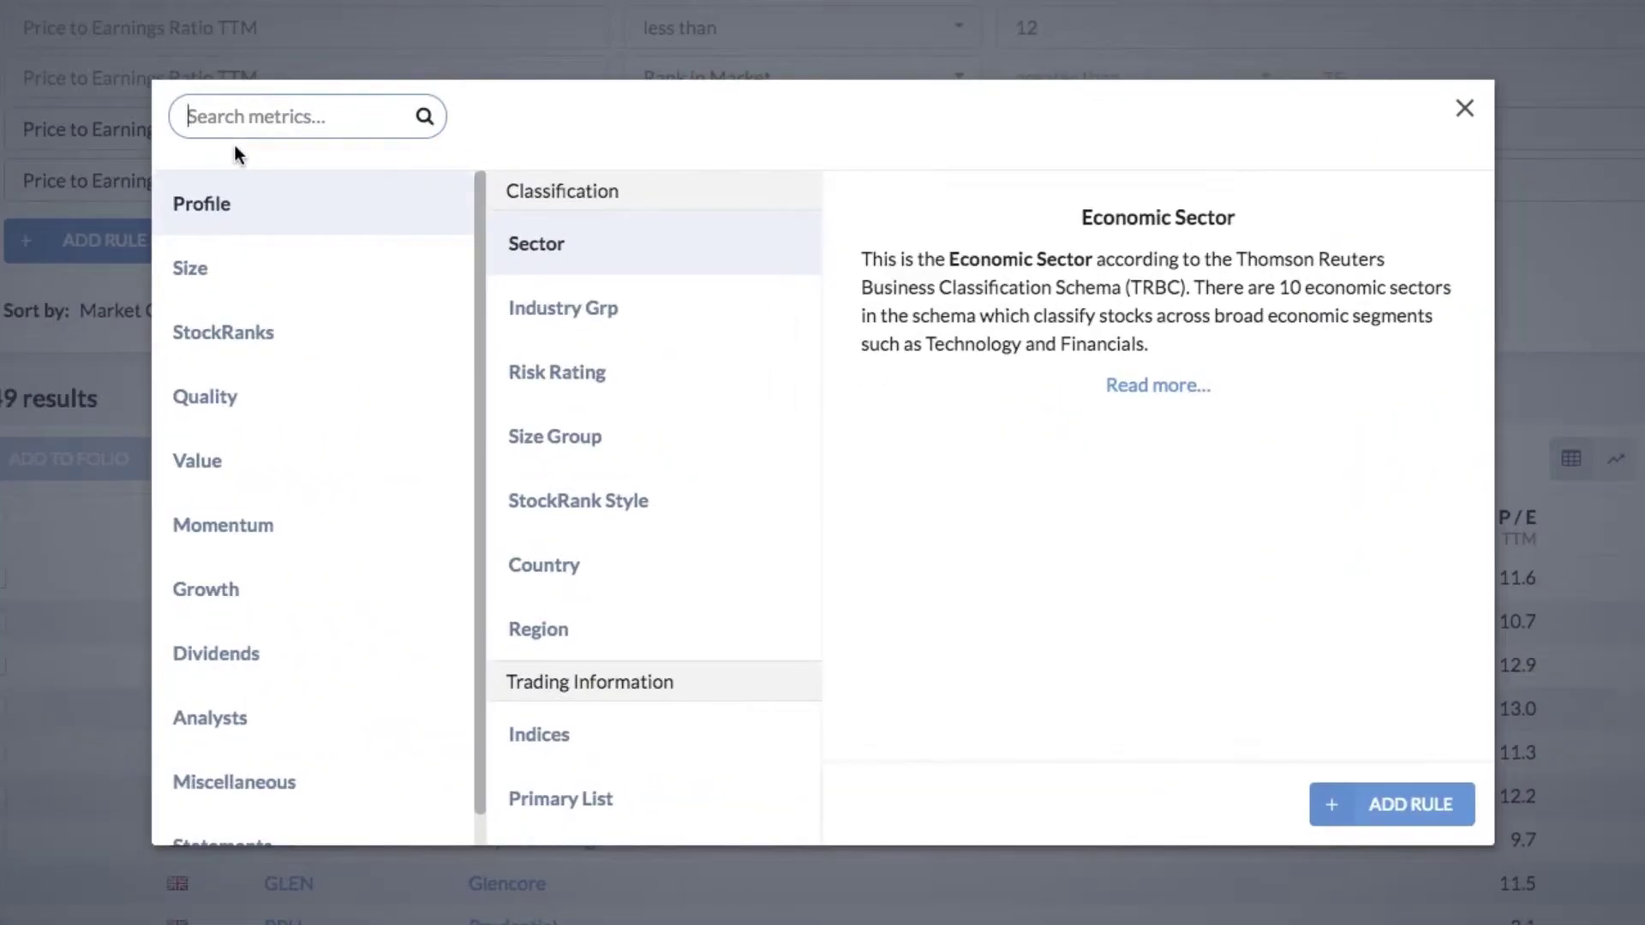
# Add an Earnings per Share Growth median rule above 1 × Market Median.
pyautogui.write('growth')
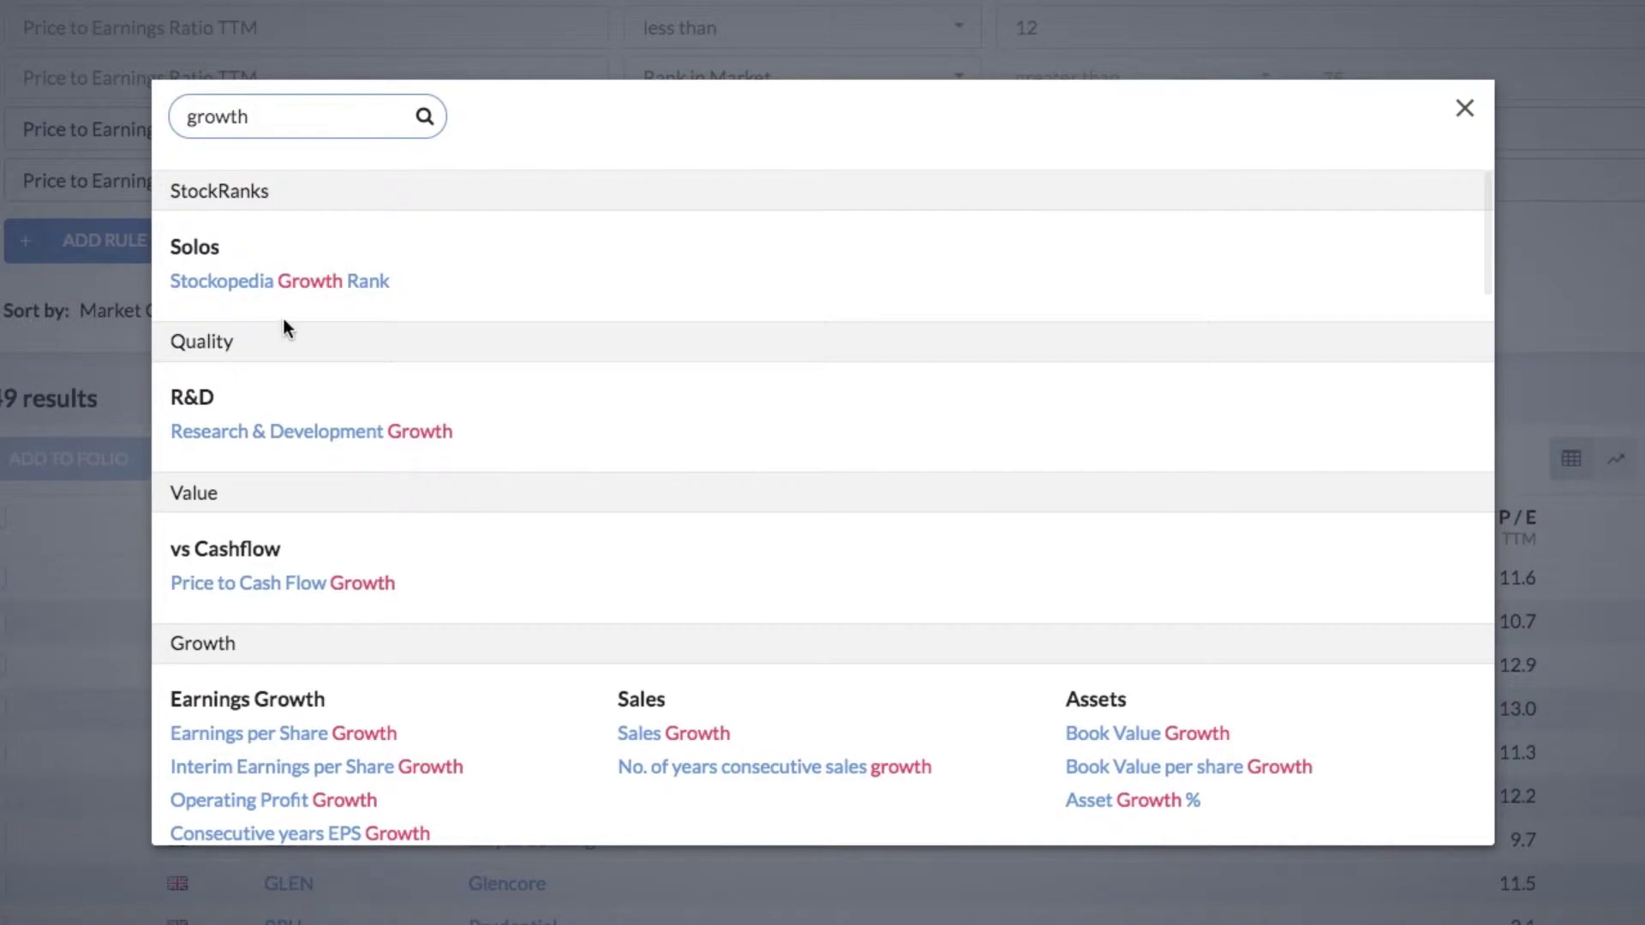
pyautogui.scroll(-1, 291, 334)
pyautogui.click(349, 632)
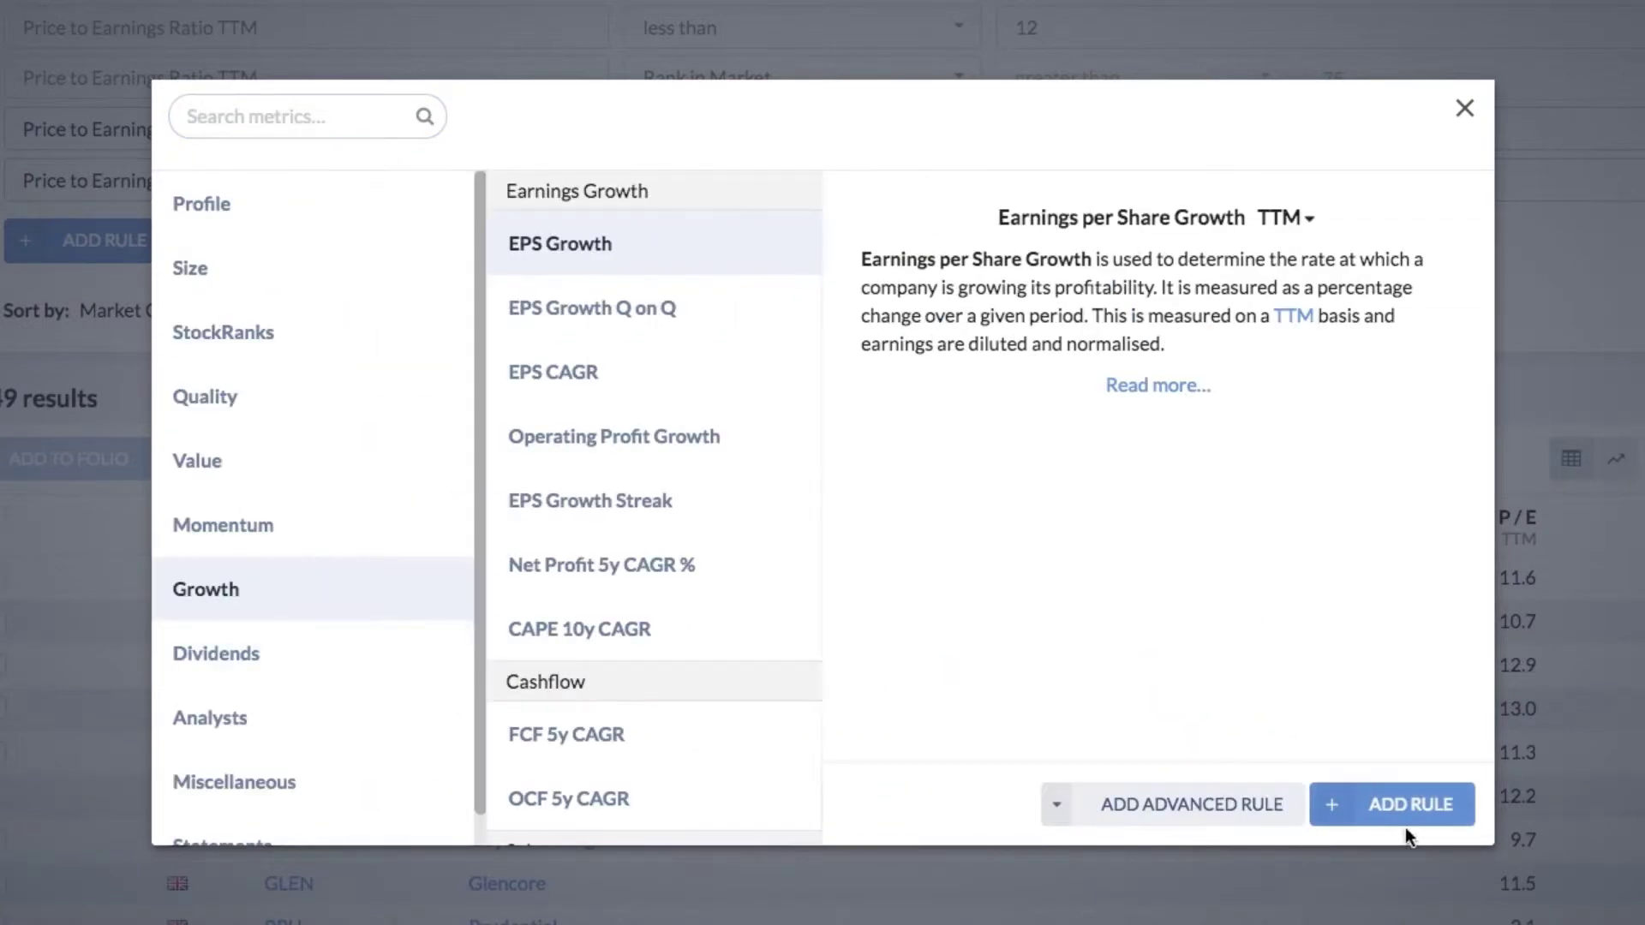
pyautogui.click(1190, 809)
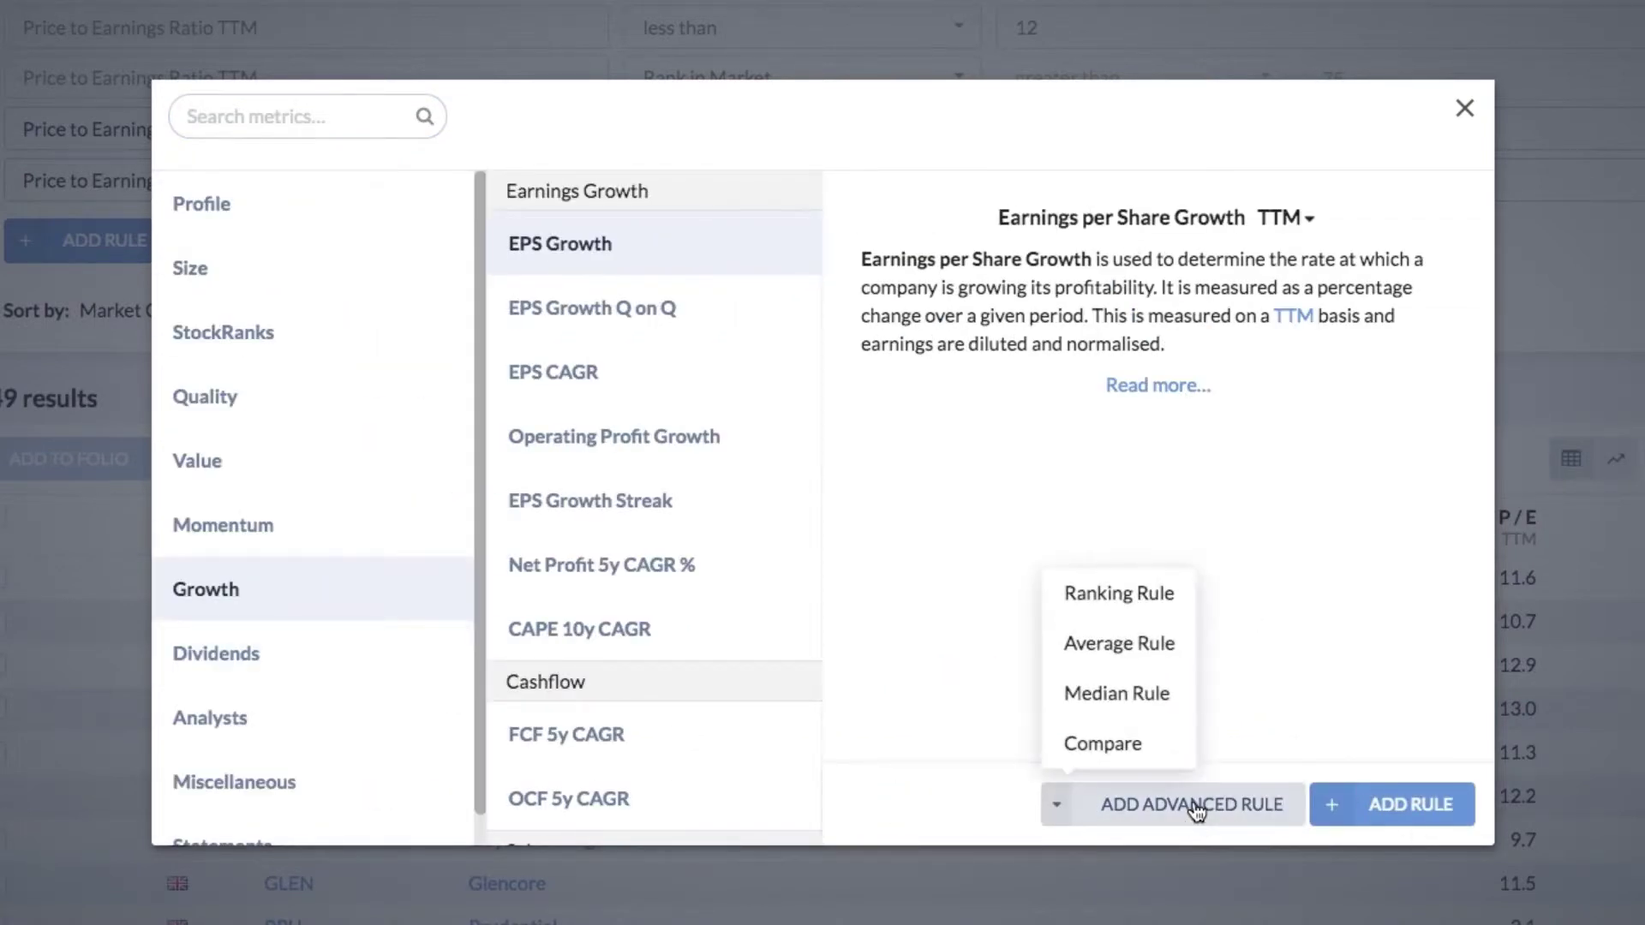
pyautogui.click(1144, 694)
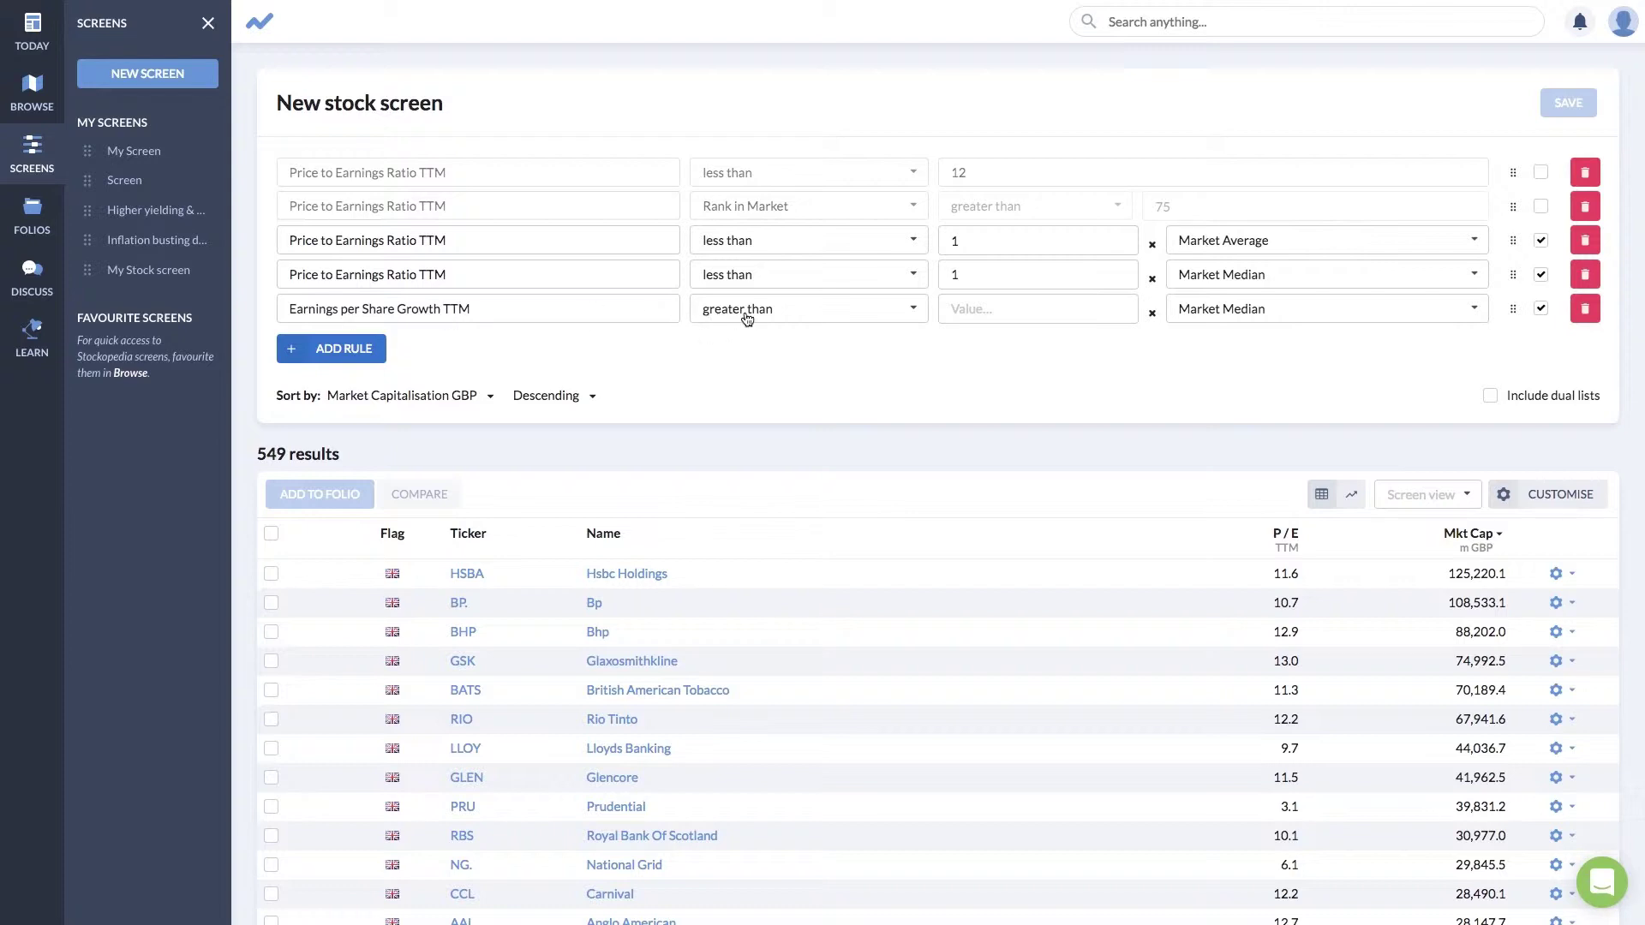
pyautogui.click(960, 310)
pyautogui.write('1')
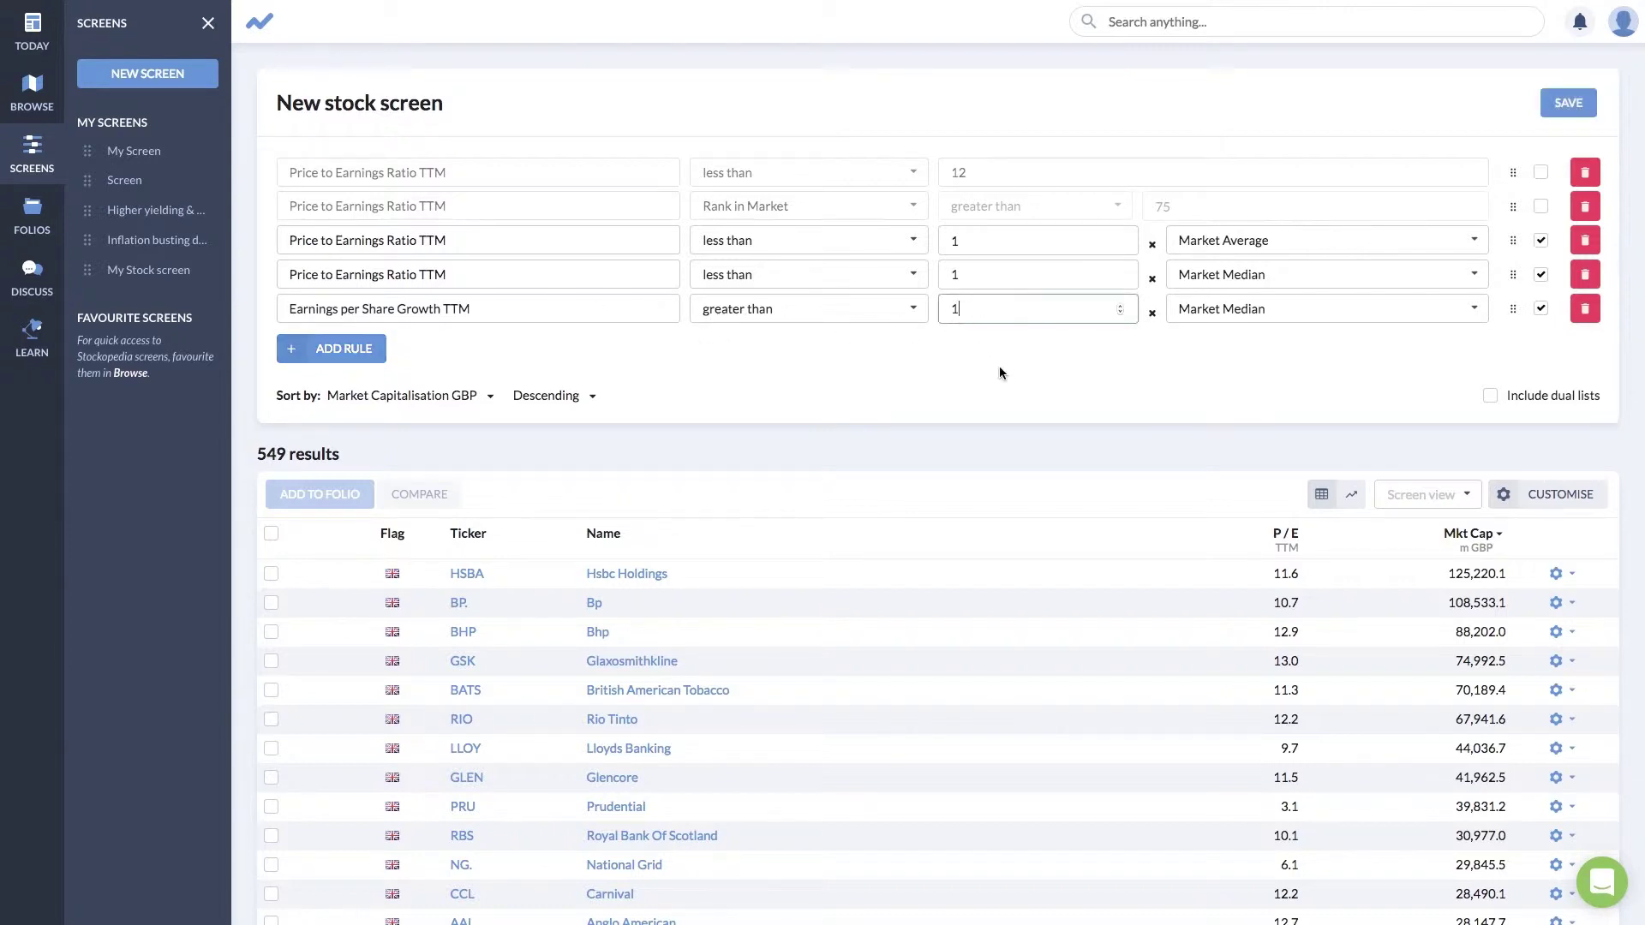
pyautogui.click(999, 365)
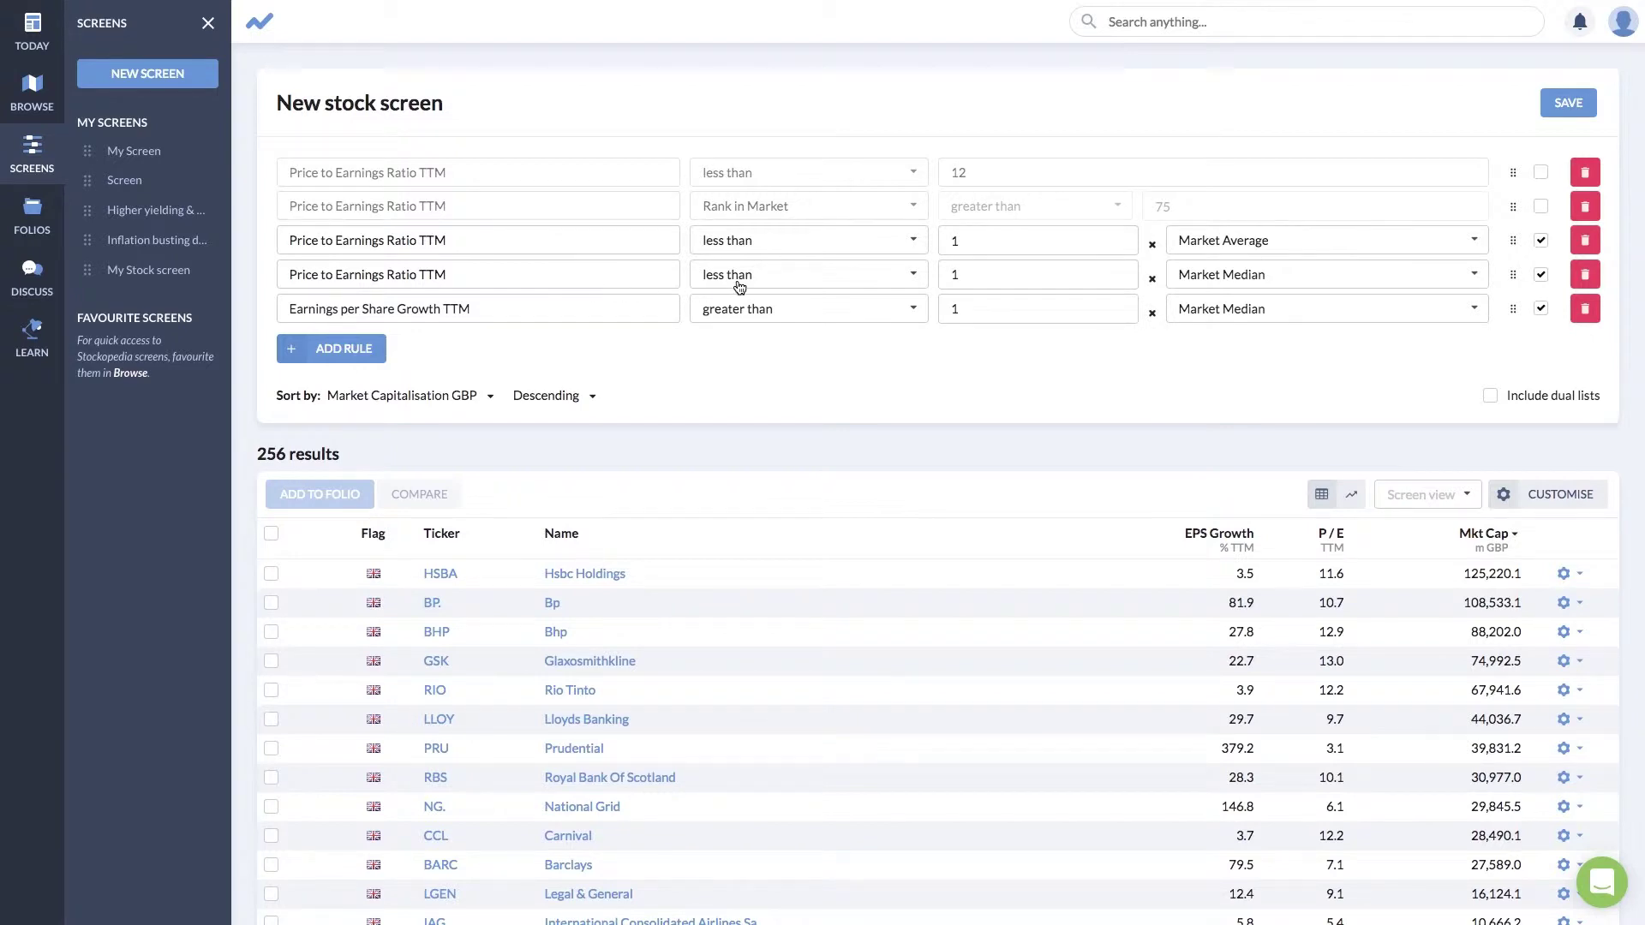
# Switch off the P/E market average, P/E market median and EPS growth rules.
pyautogui.click(1541, 243)
pyautogui.click(1541, 276)
pyautogui.click(1541, 308)
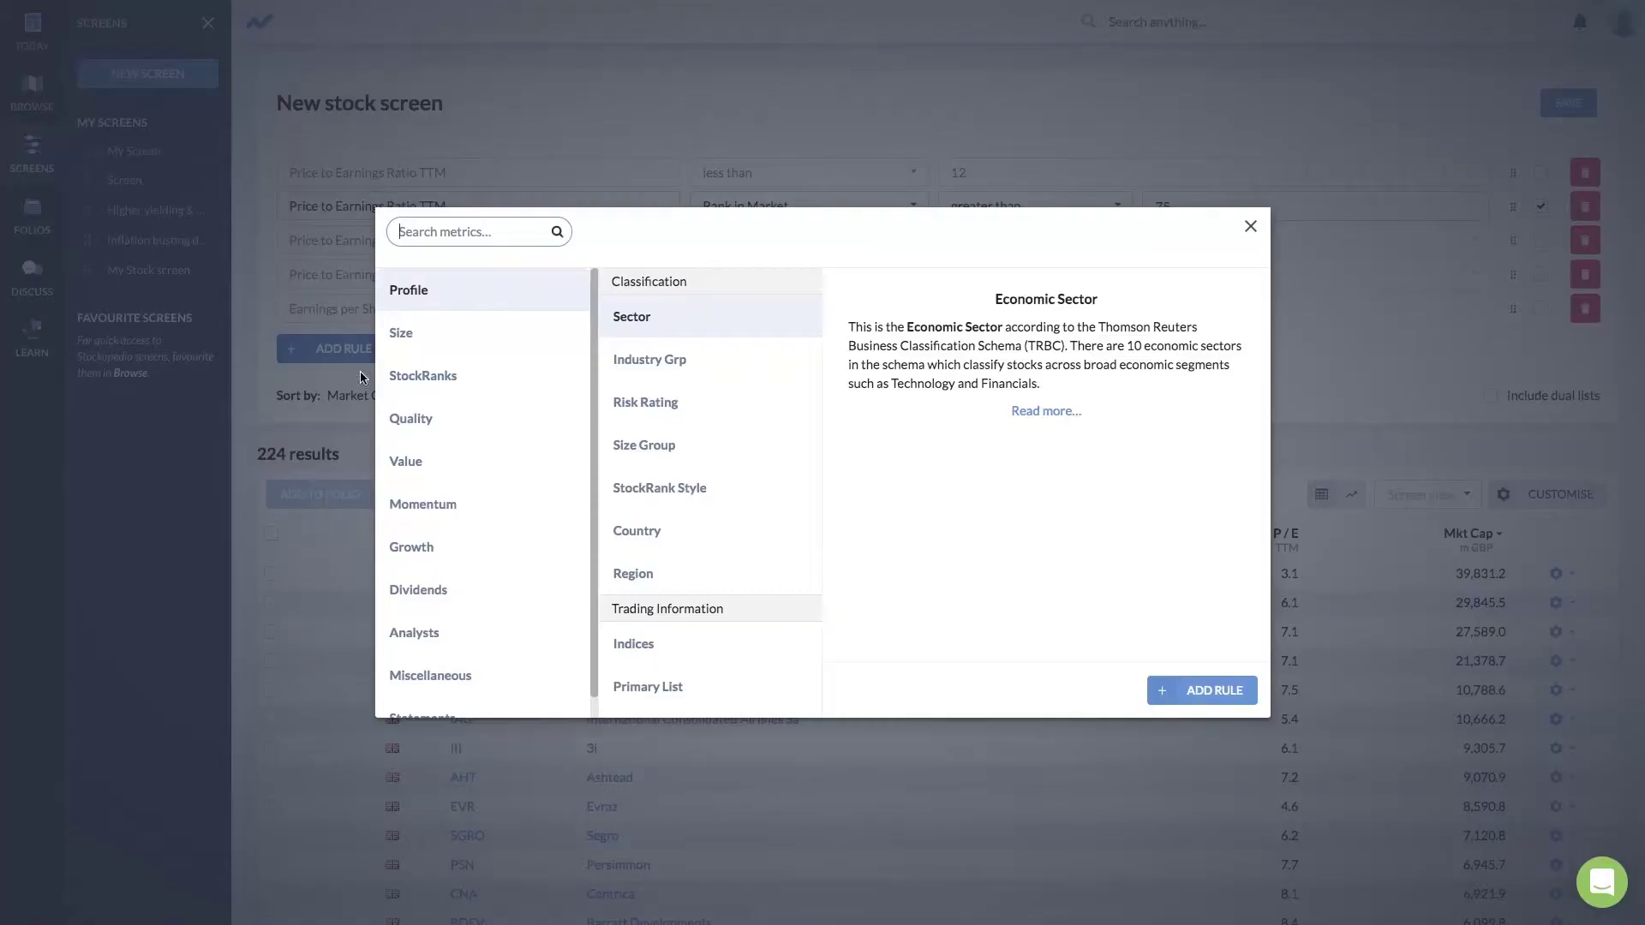
# Add Price to Earnings Ratio as a Compare advanced rule.
pyautogui.write('price')
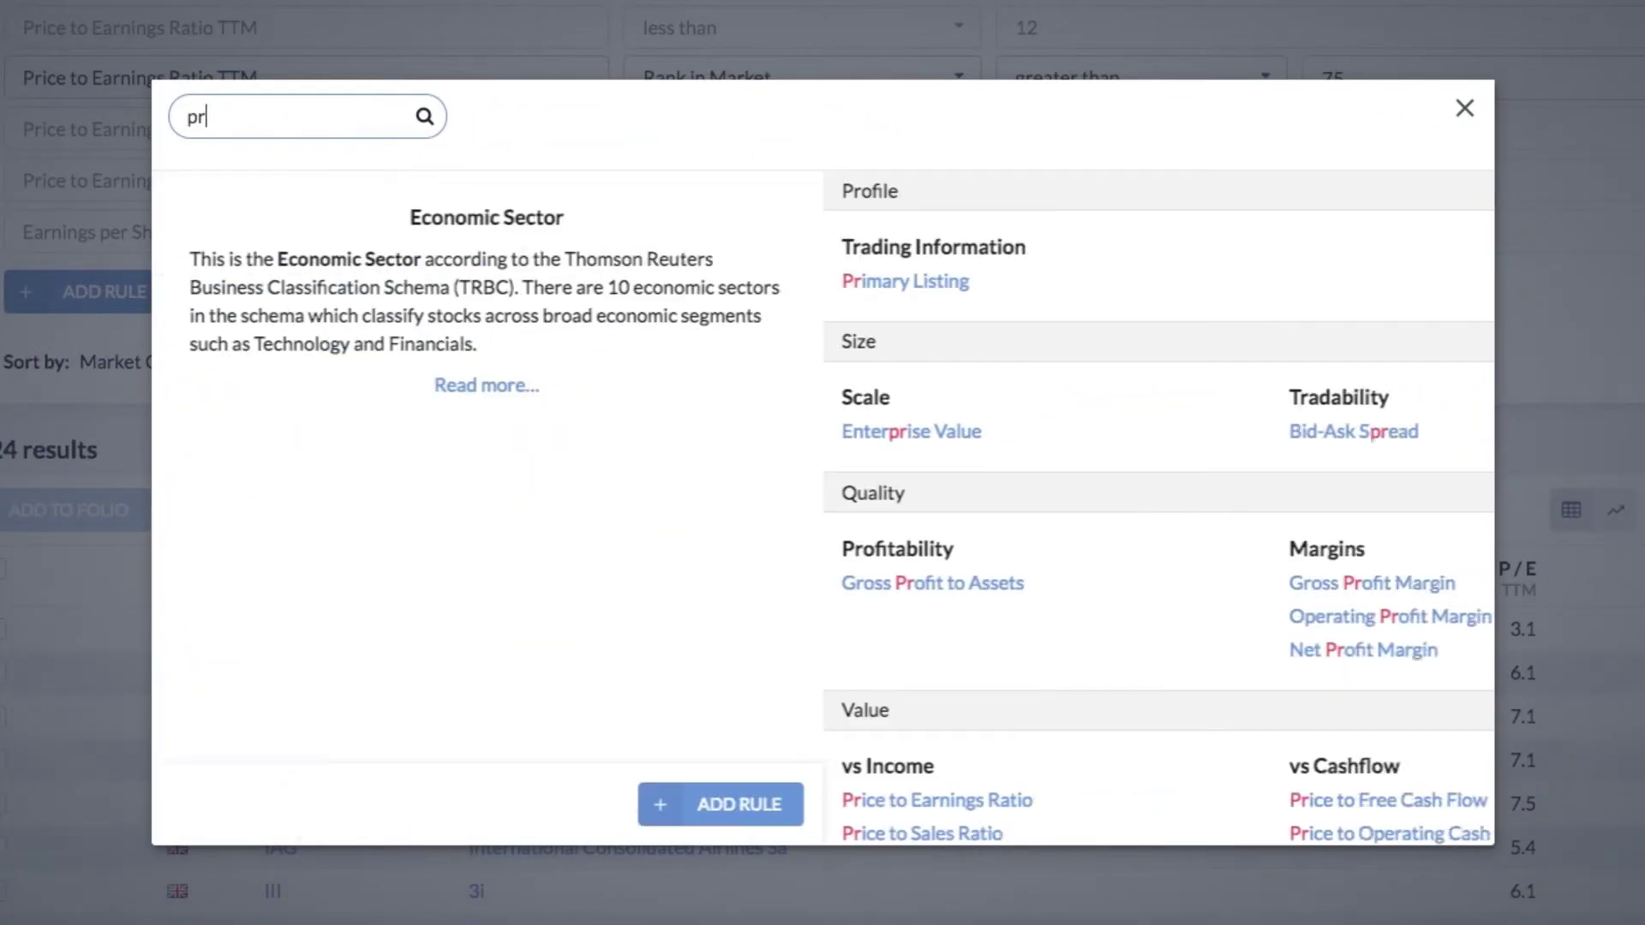
pyautogui.click(322, 290)
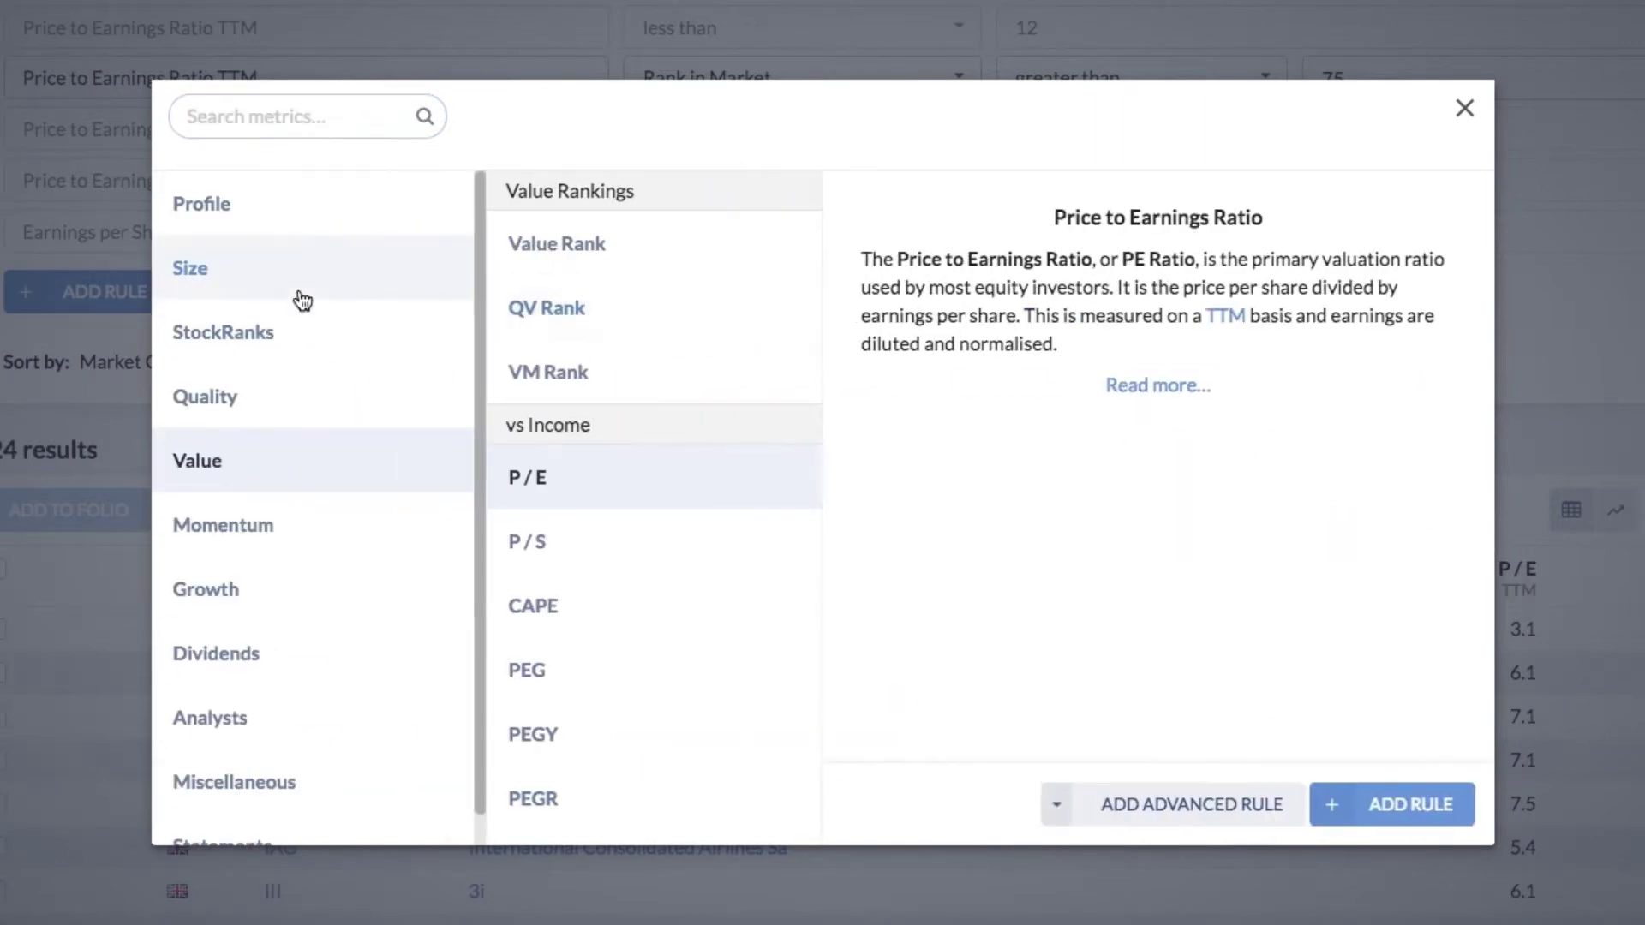
pyautogui.click(1181, 818)
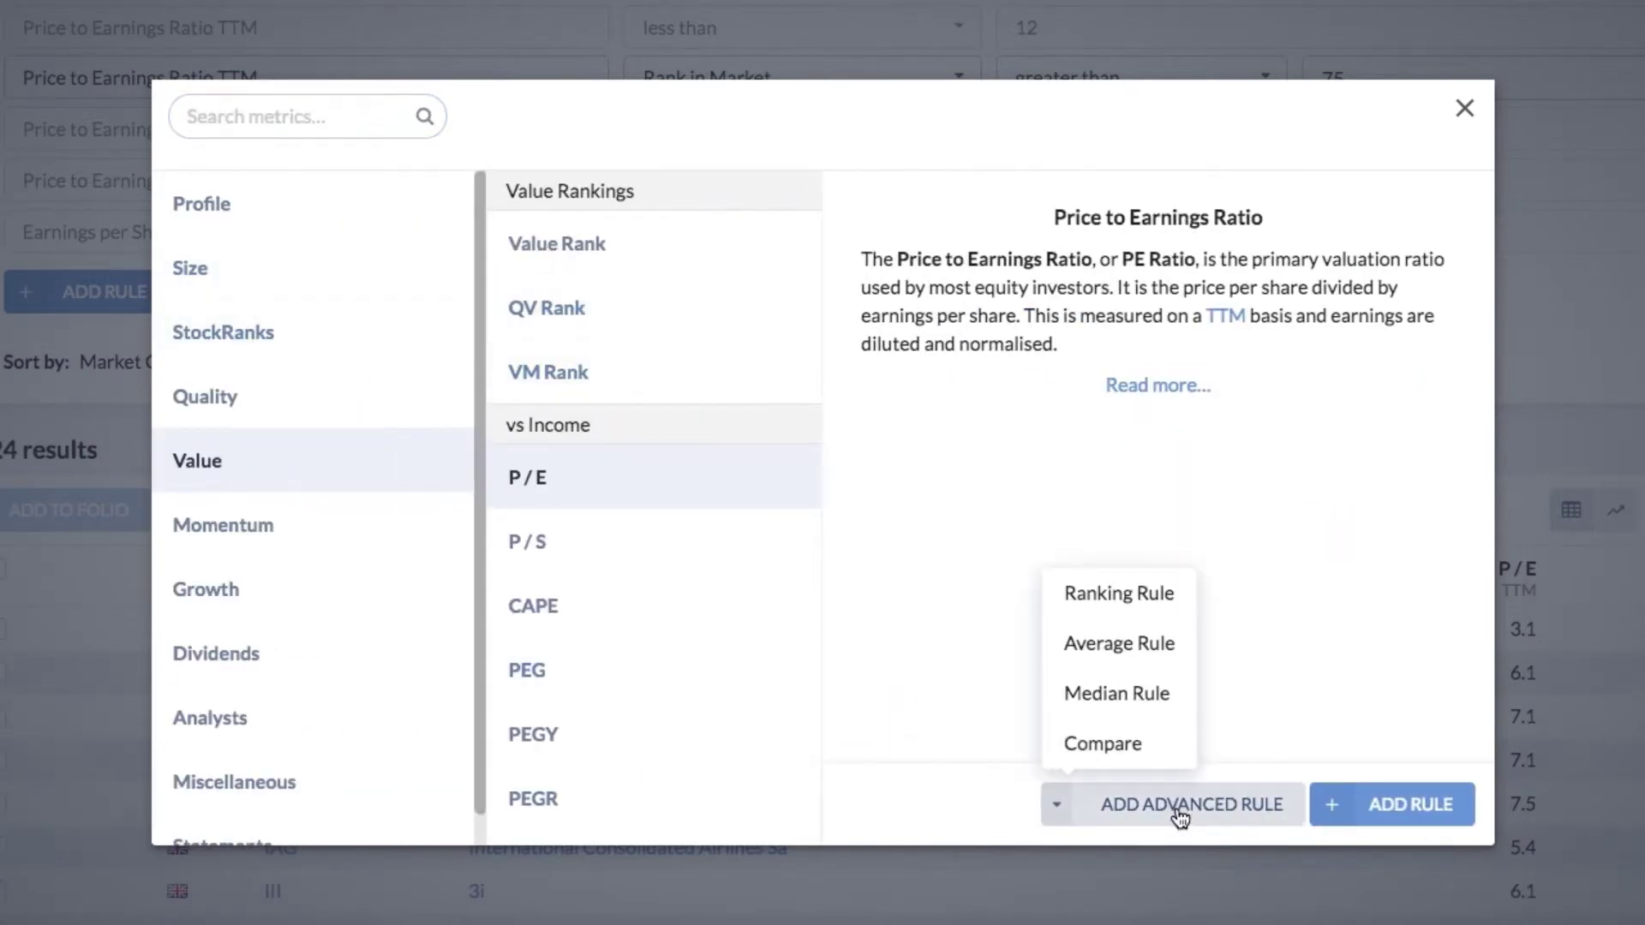
pyautogui.click(1124, 746)
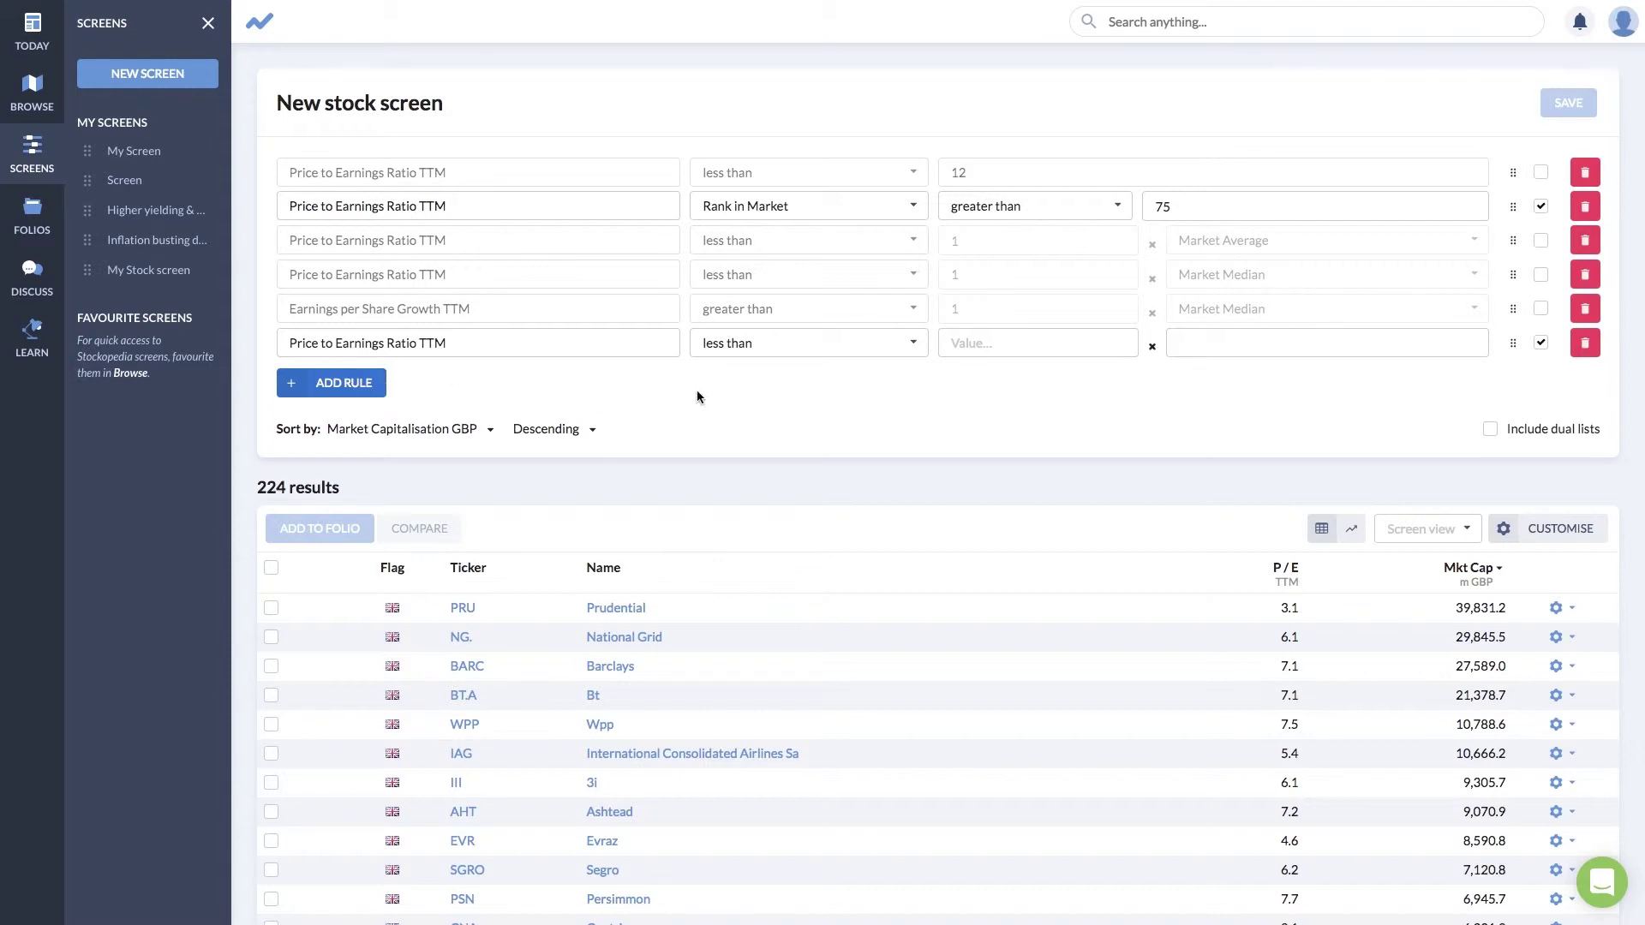
# Give the P/E compare rule multiplier 2 and choose its comparison metric.
pyautogui.click(981, 346)
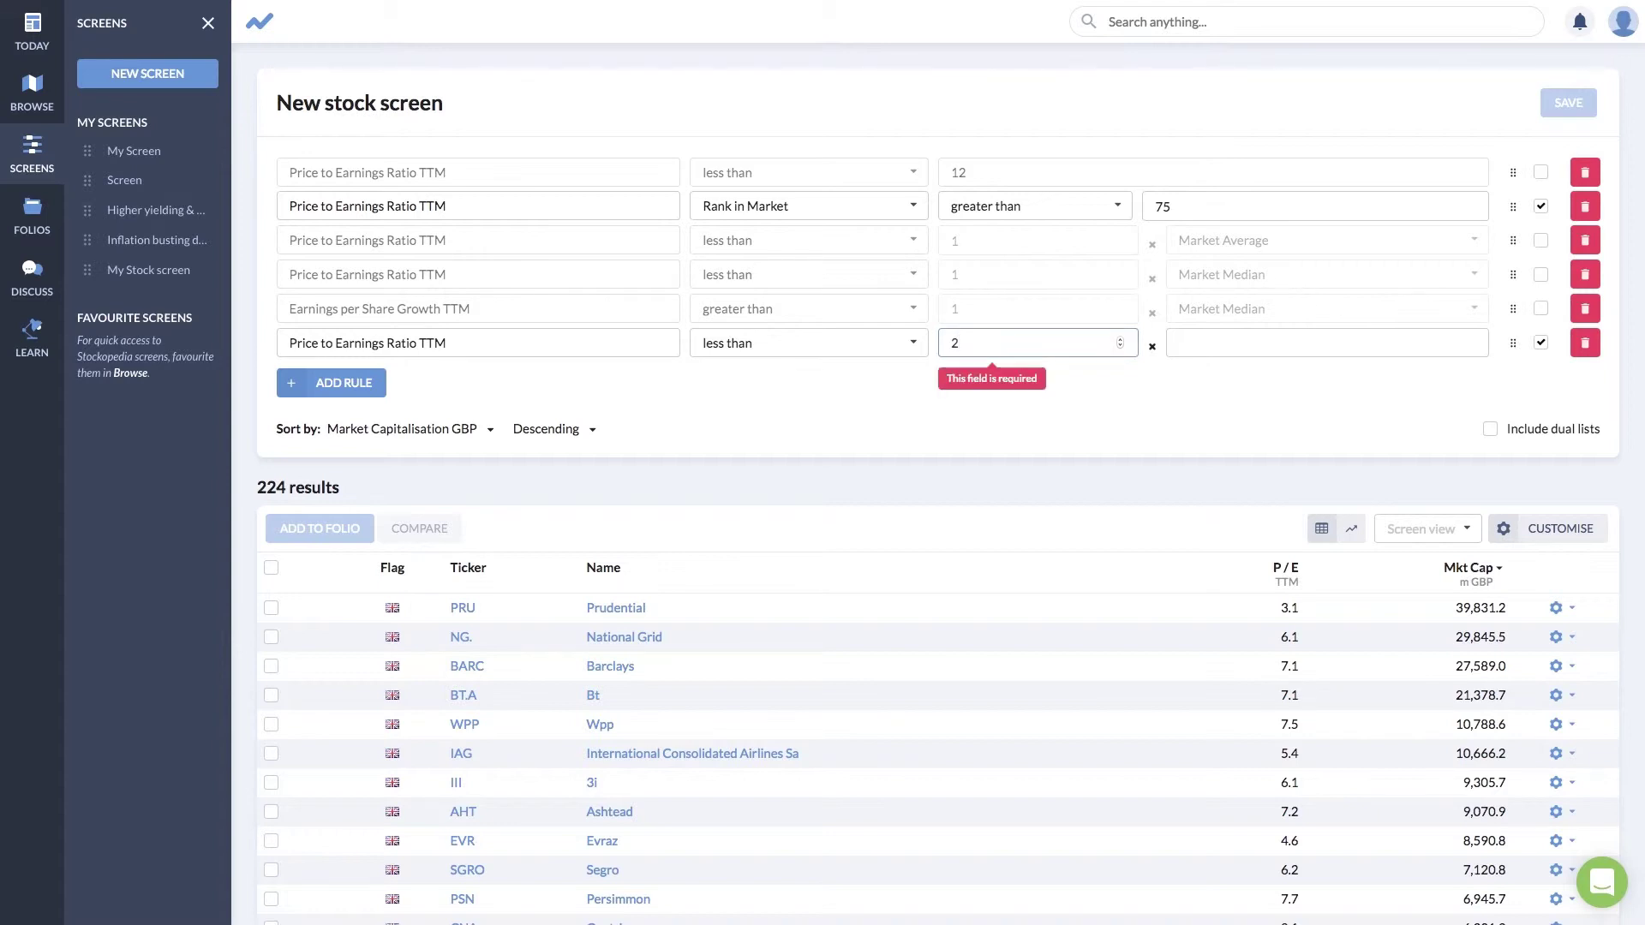
pyautogui.click(1275, 343)
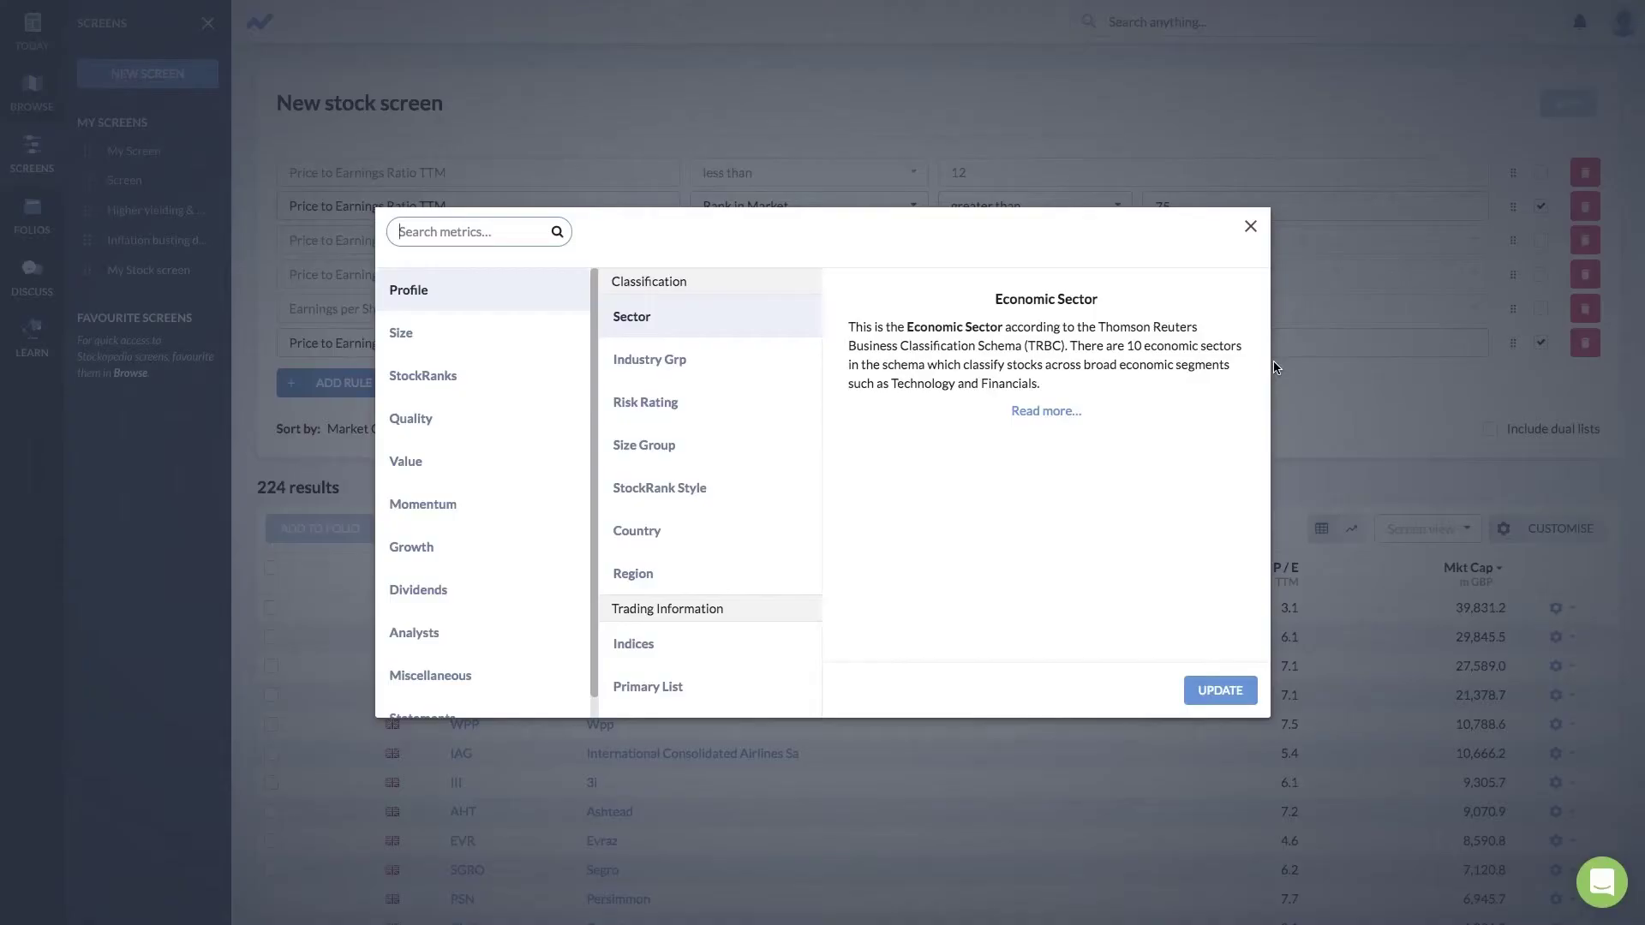
# Compare P/E against 3 × Price to Book Value Latest, leaving 35 results.
pyautogui.write('p')
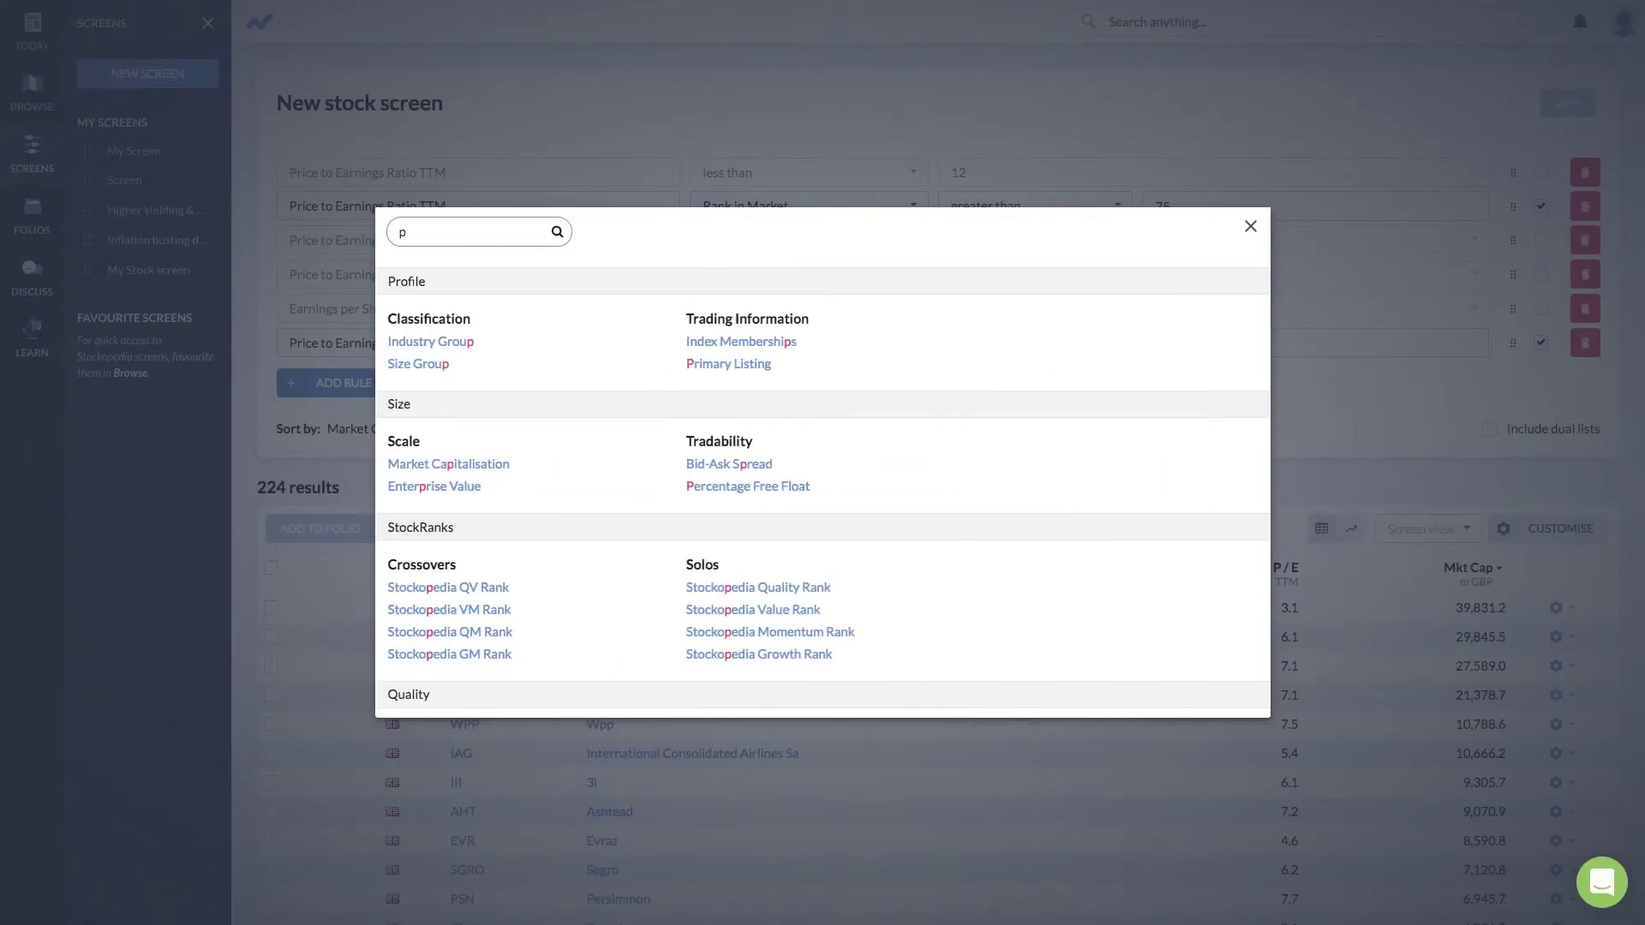
pyautogui.write('rice')
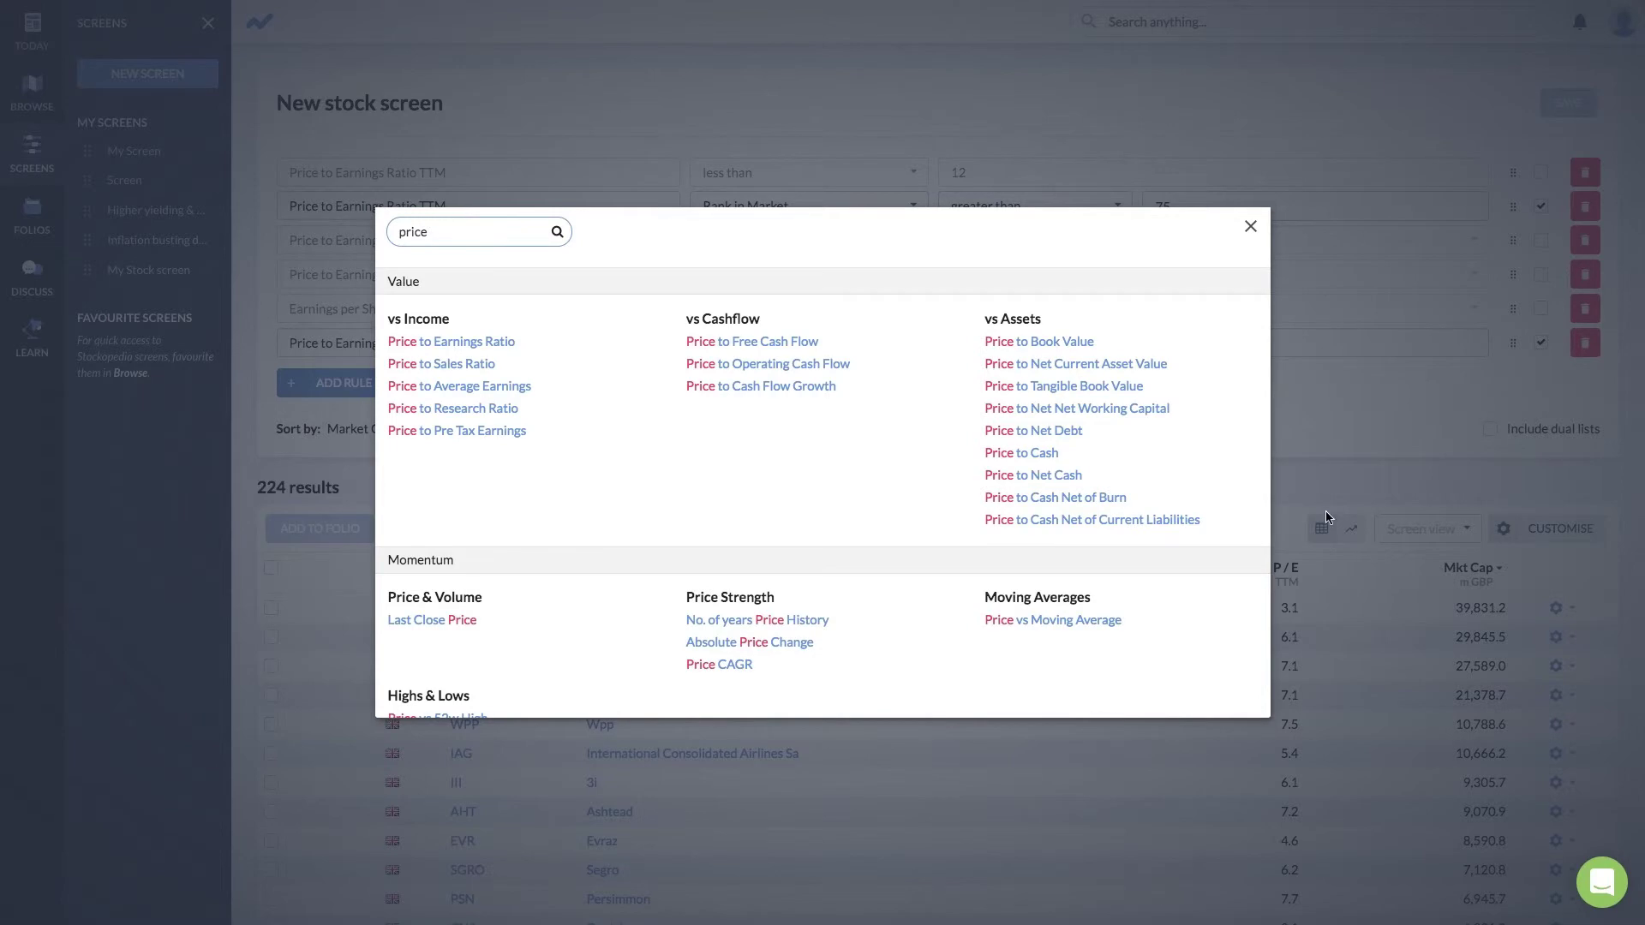
pyautogui.click(1073, 350)
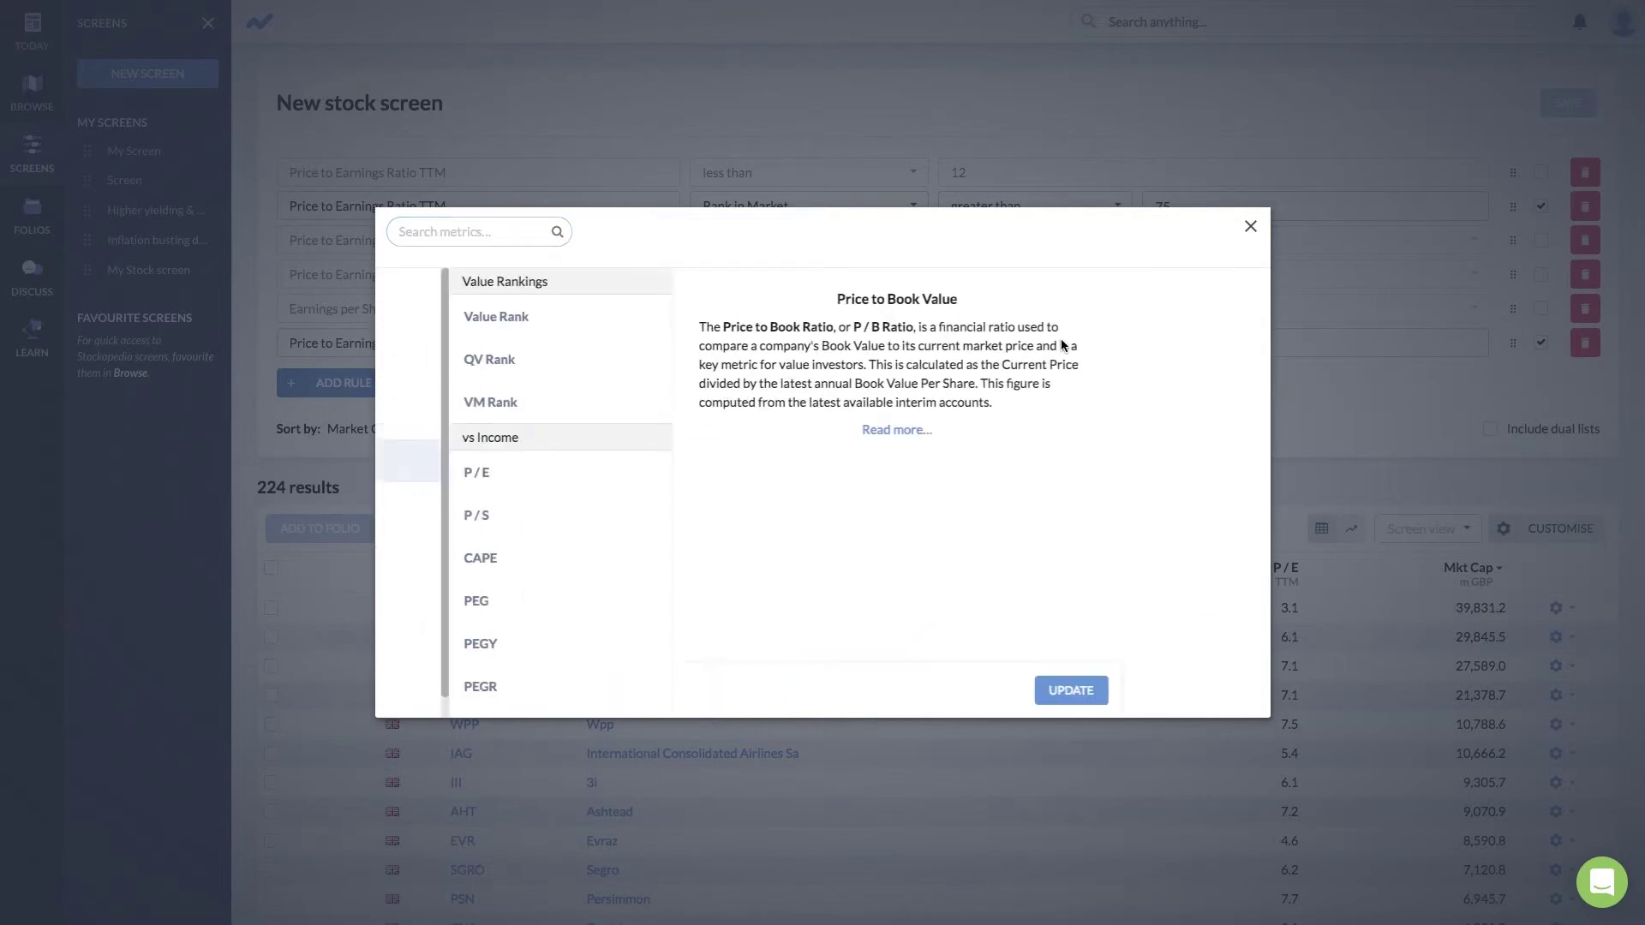
pyautogui.click(1217, 691)
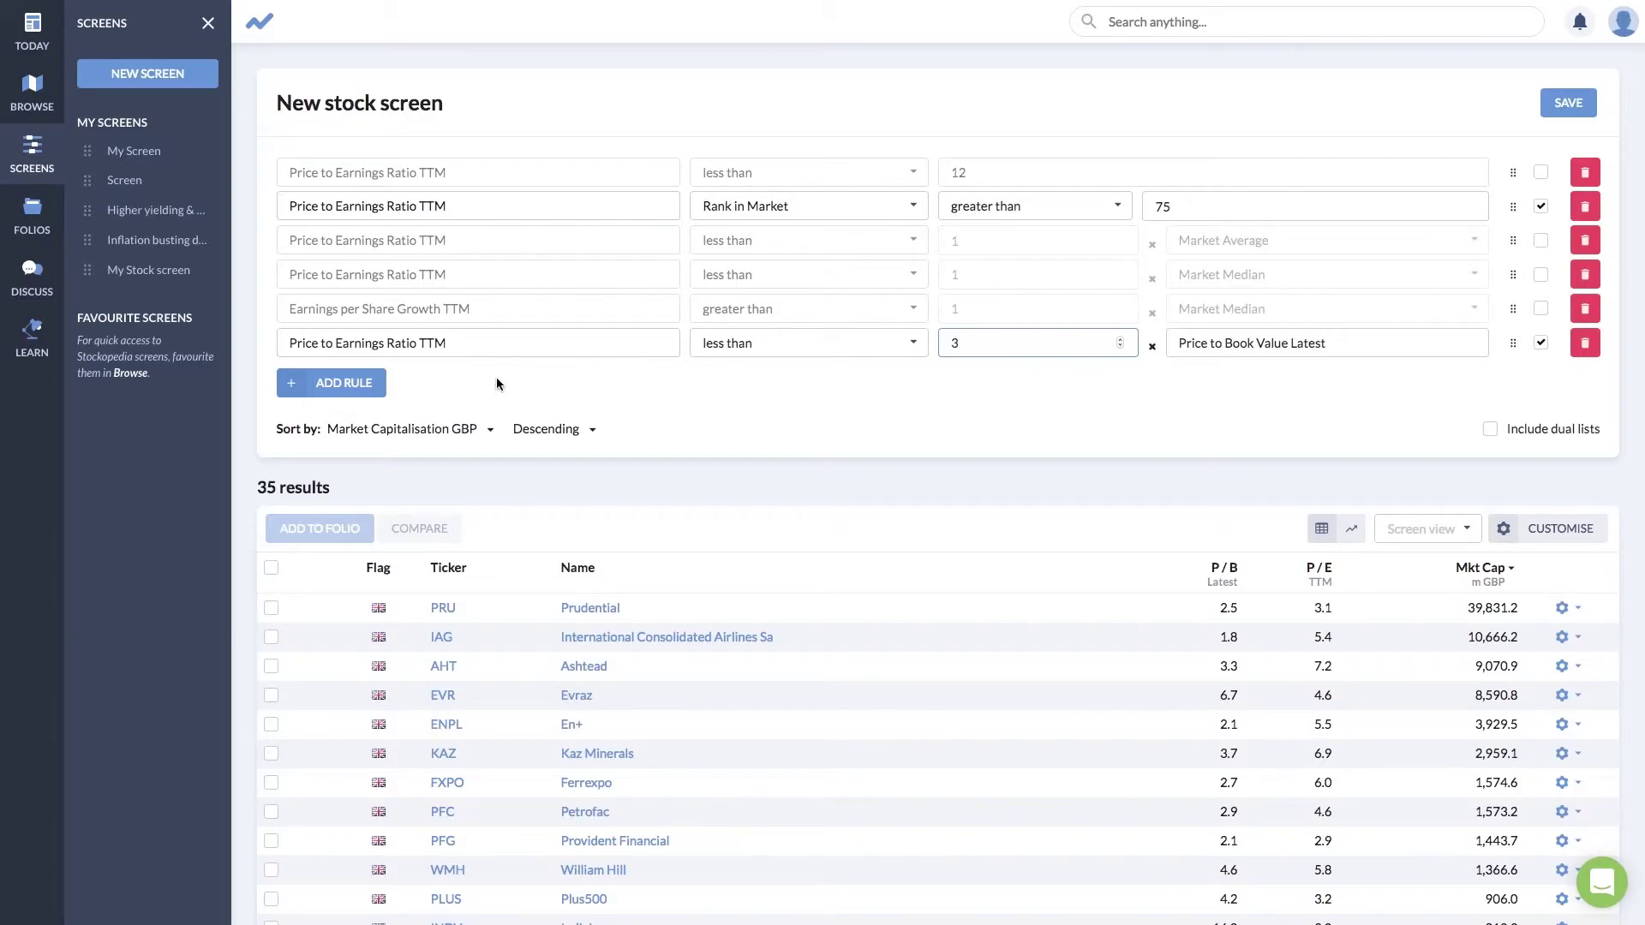
pyautogui.click(327, 385)
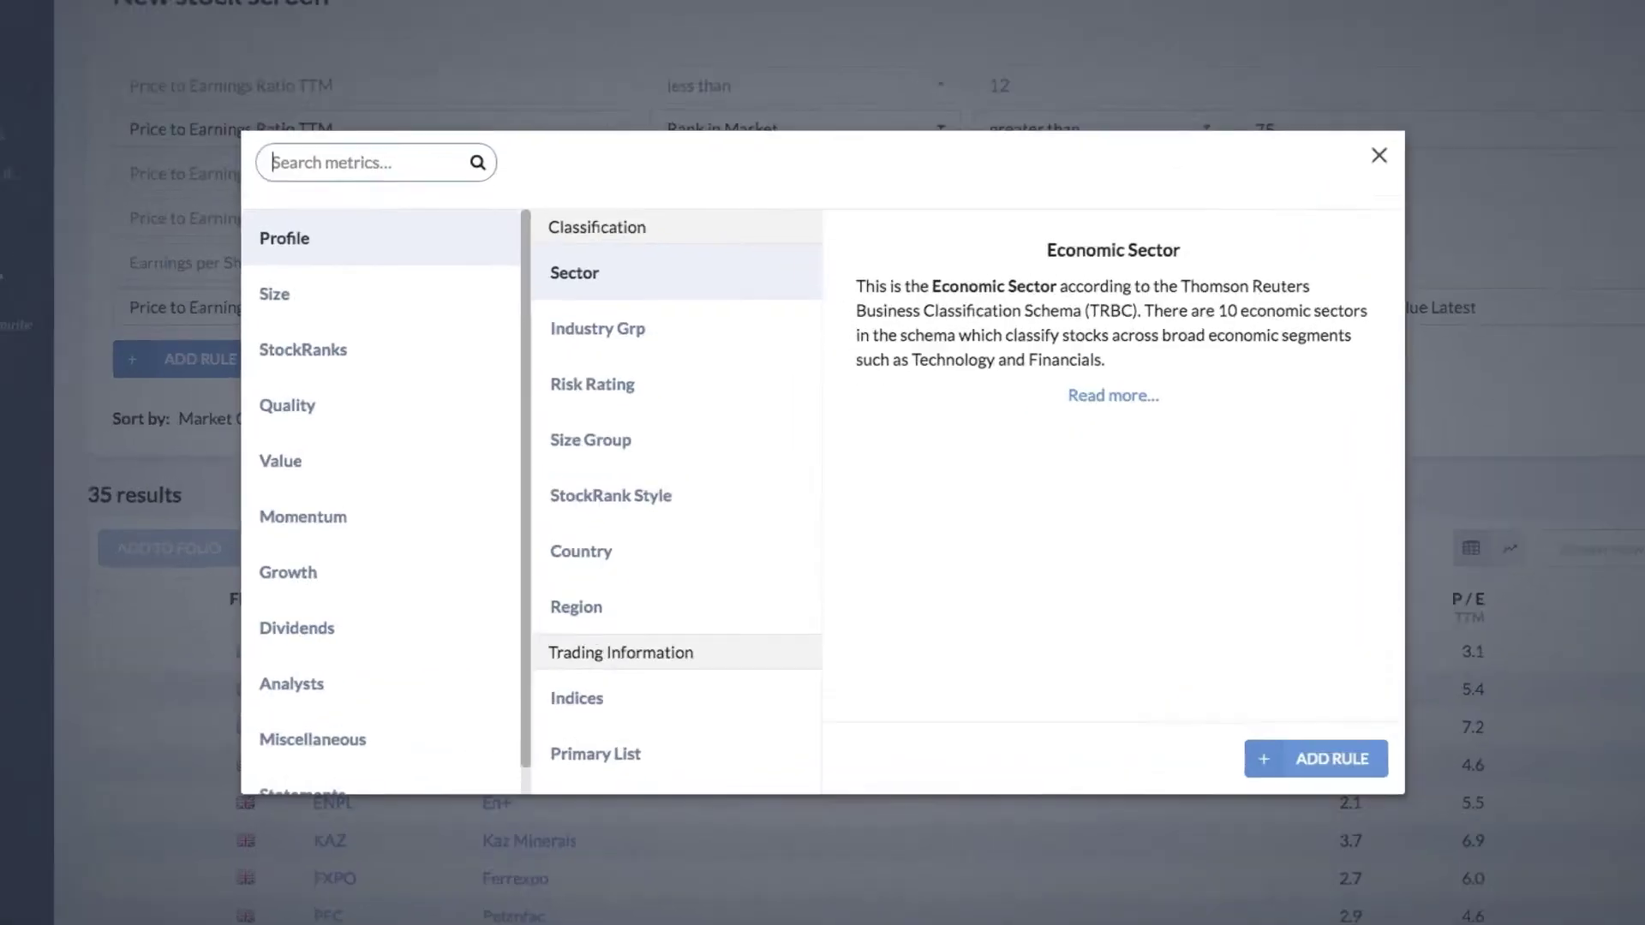
# Read the full Price to Earnings Ratio description, noting lower values rank better.
pyautogui.click(422, 233)
pyautogui.write('price')
pyautogui.click(268, 285)
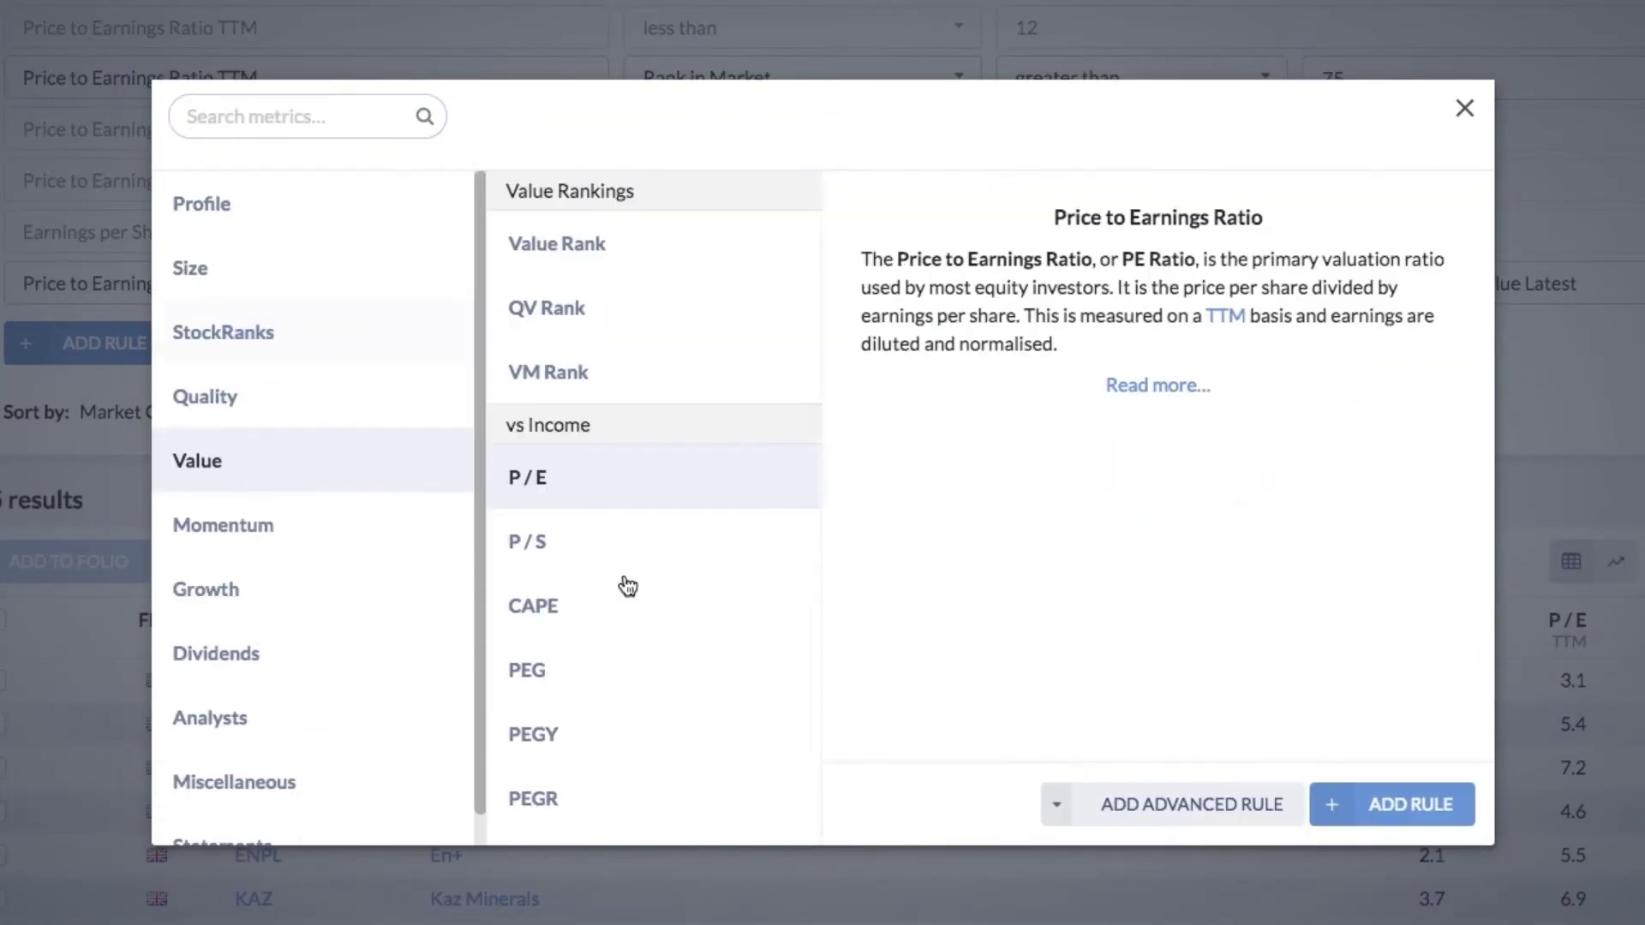
pyautogui.click(1221, 389)
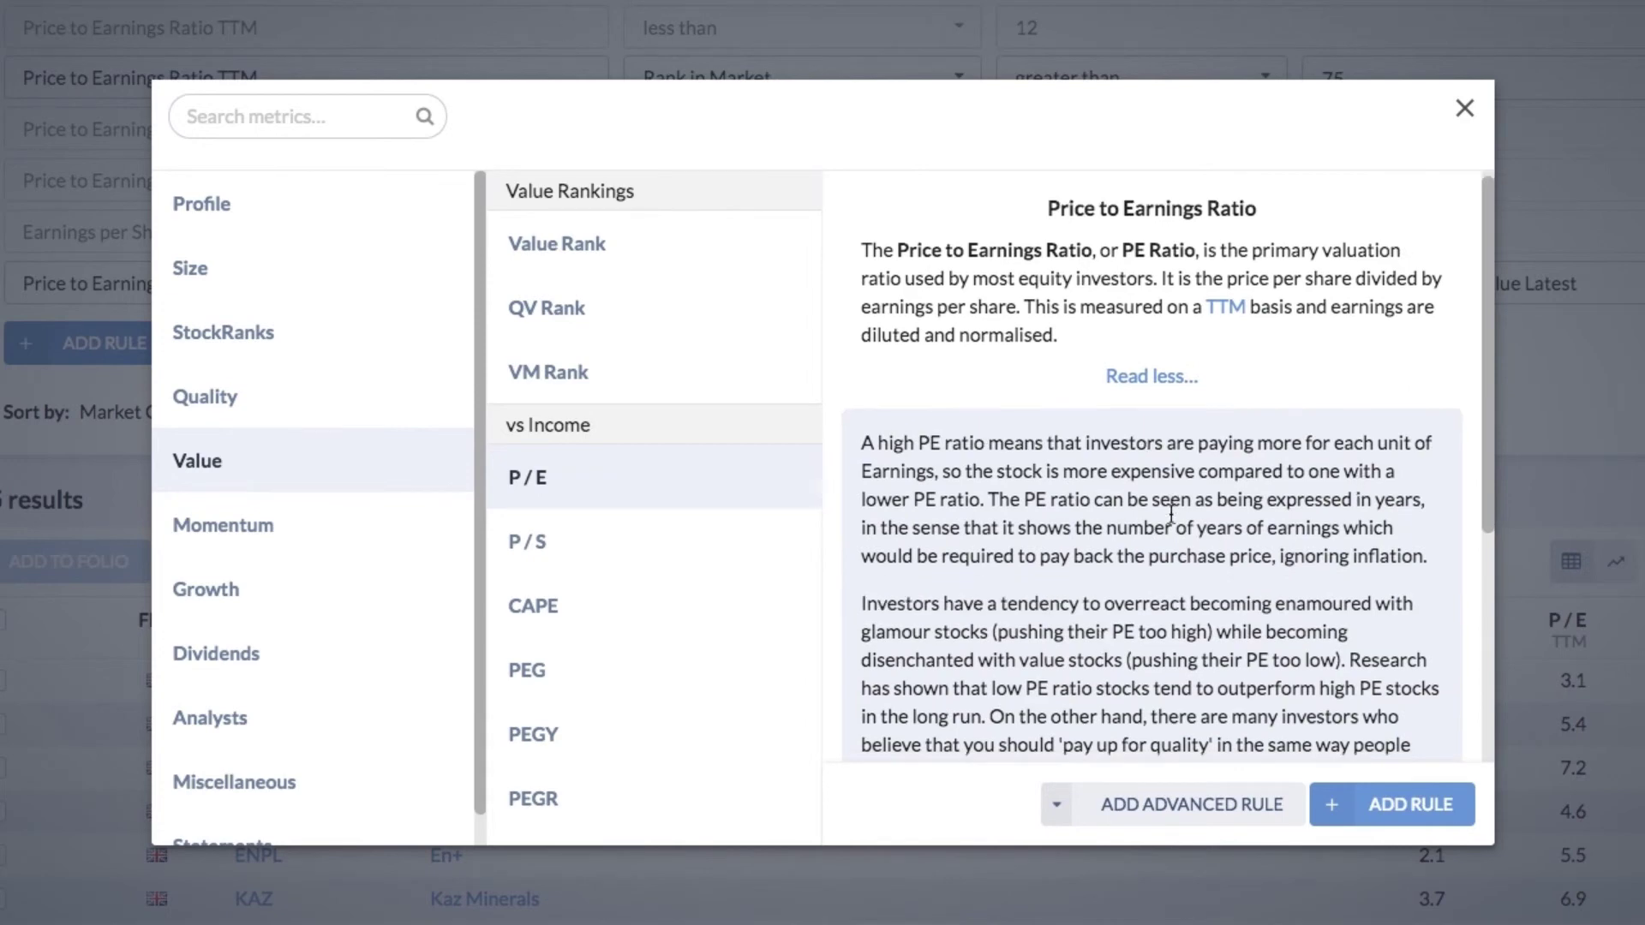
pyautogui.scroll(-2, 1176, 512)
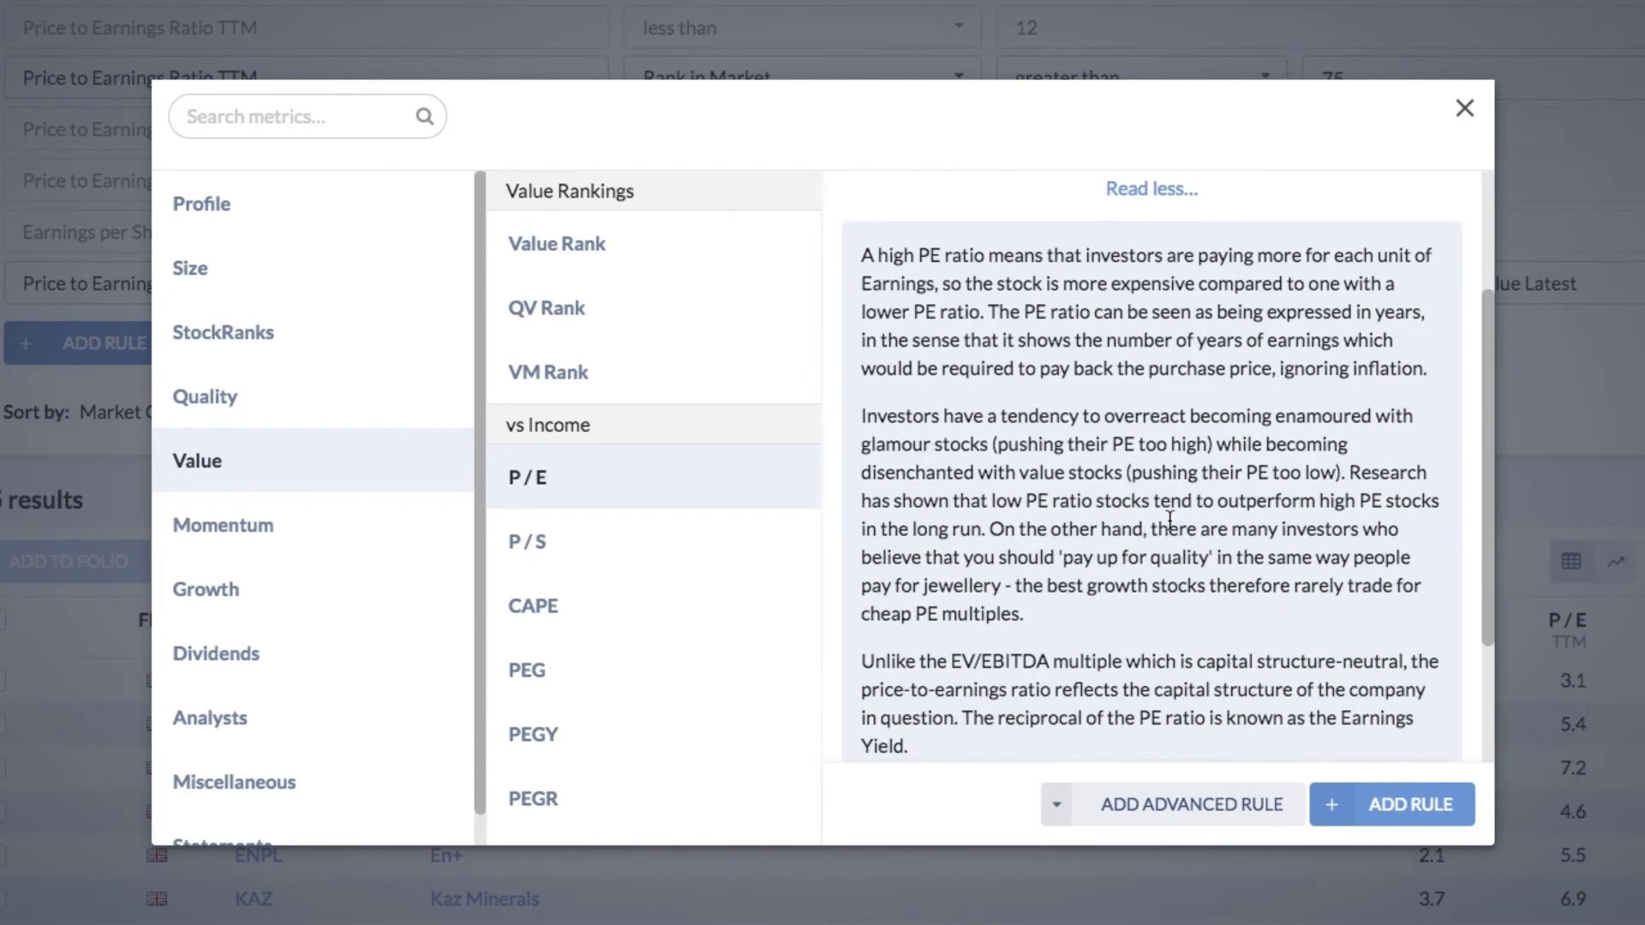
pyautogui.scroll(-3, 1170, 518)
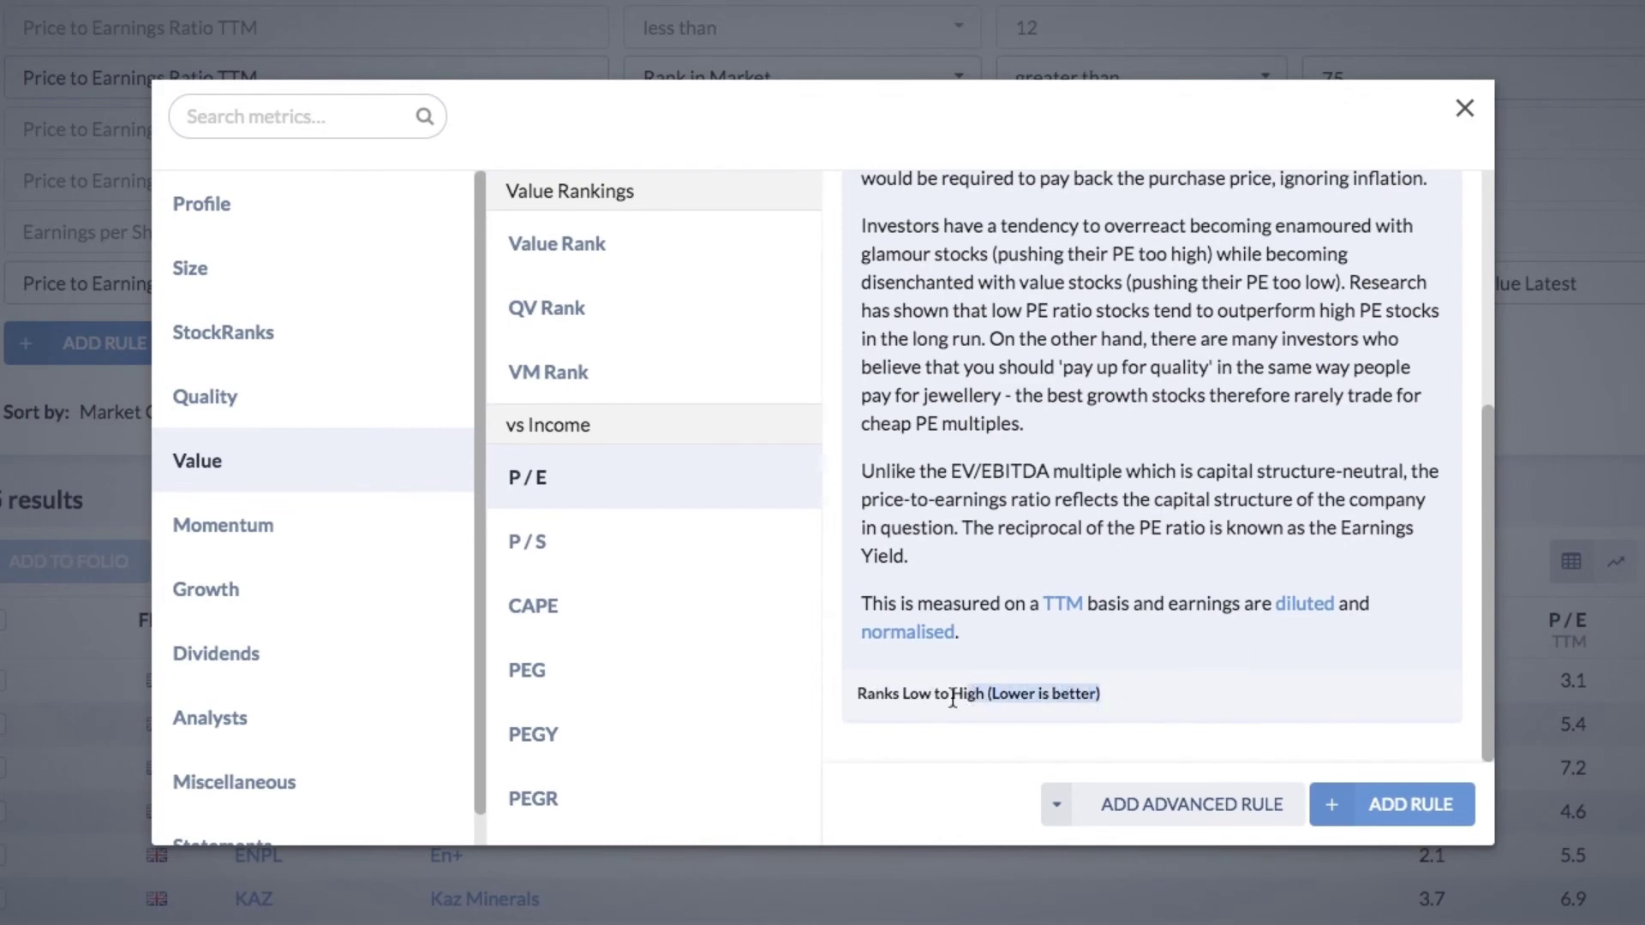
pyautogui.click(904, 696)
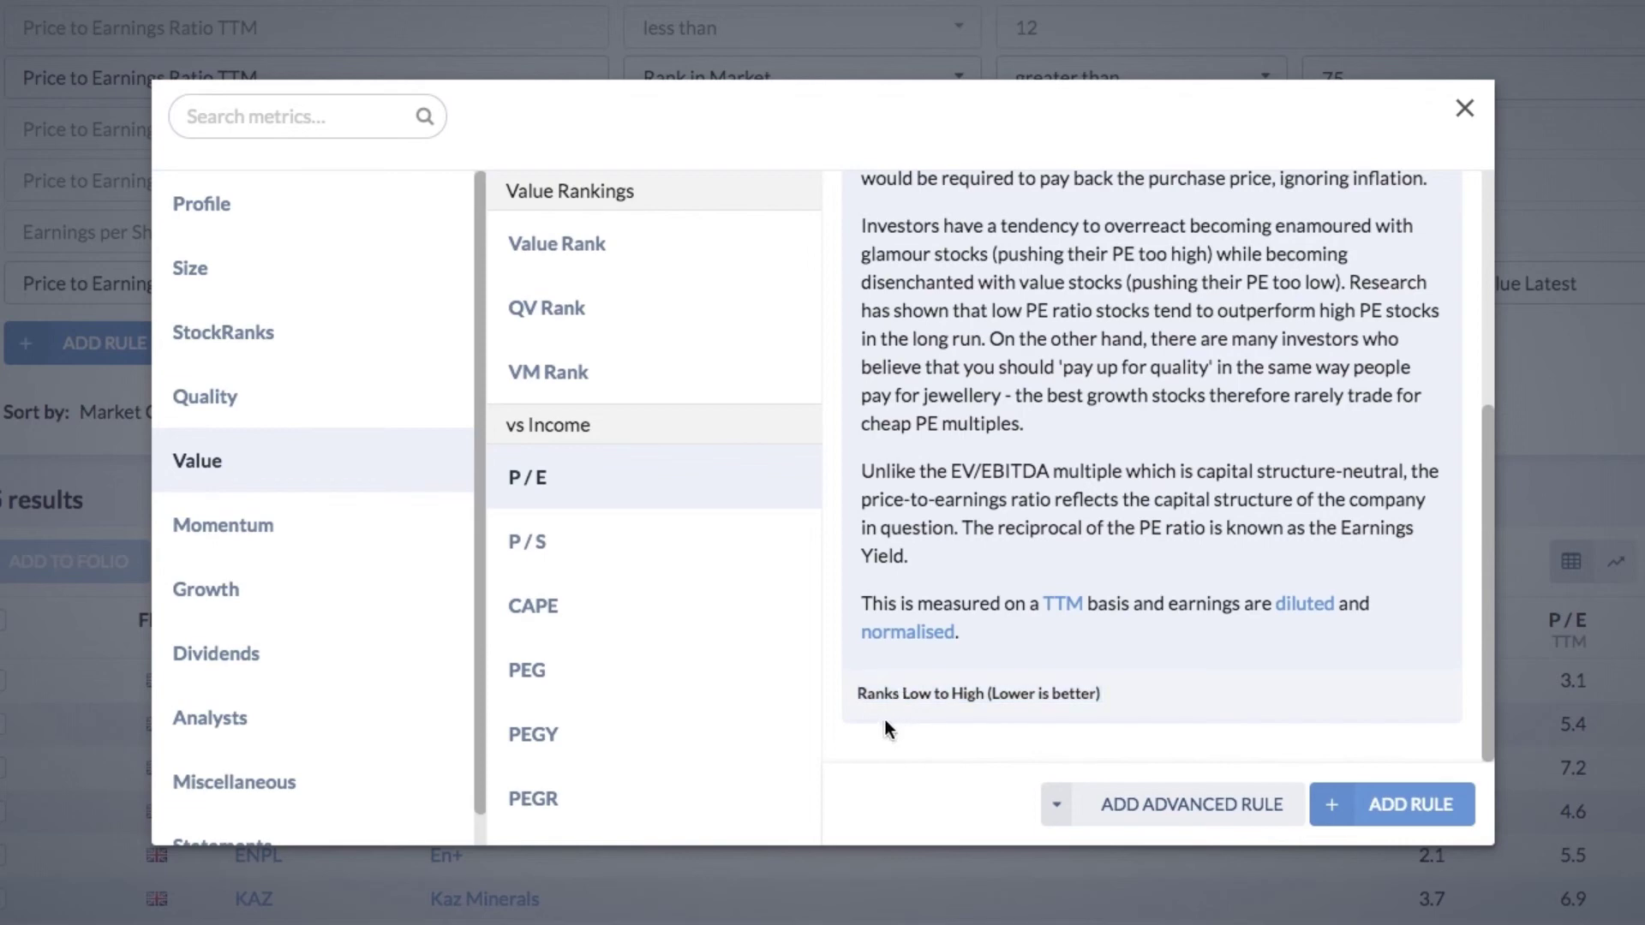